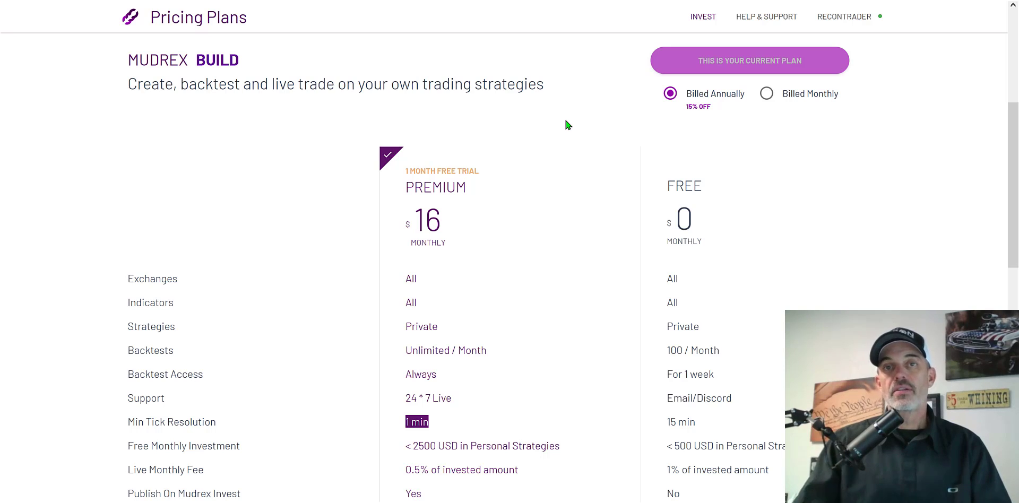
# Go back from the Pricing Plans page to the My Strategies list.
pyautogui.hotkey('alt', 'Left')
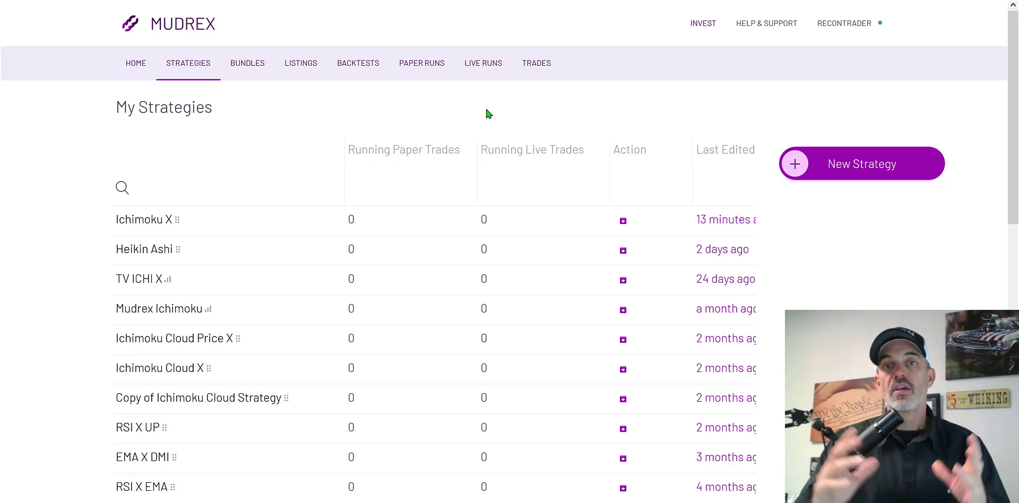
# Open Exchange API Keys from the account menu and start adding another key.
pyautogui.click(845, 28)
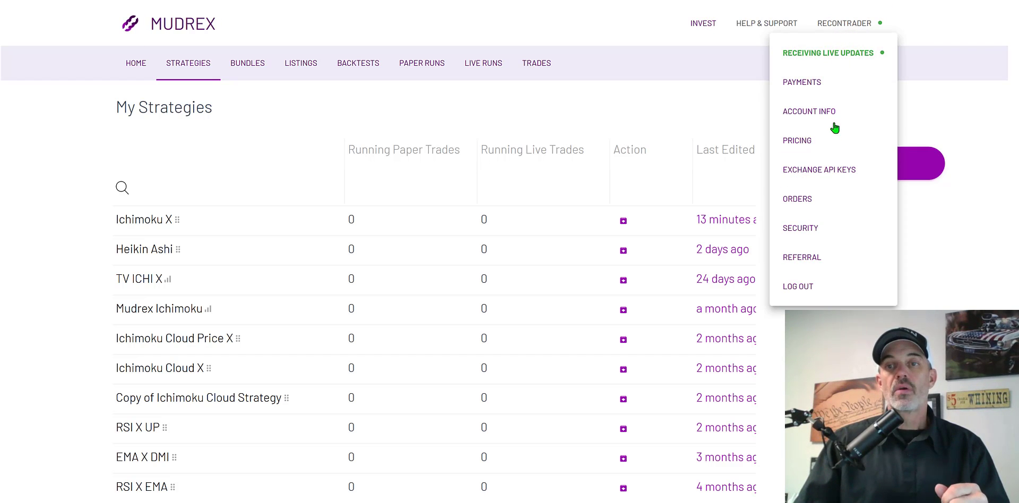
pyautogui.click(838, 174)
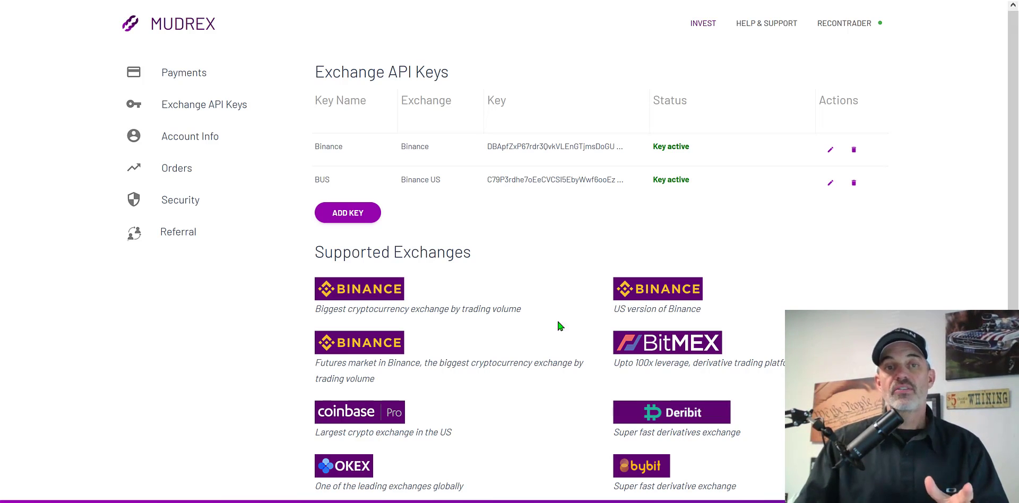
pyautogui.click(378, 213)
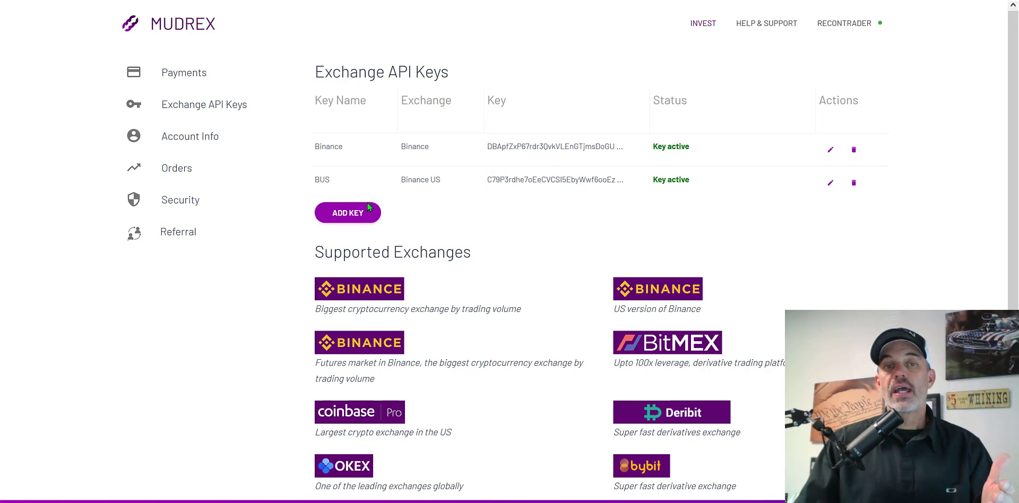
# Choose Binance US for the new API key and move to the Key and Secret Key fields.
pyautogui.click(358, 218)
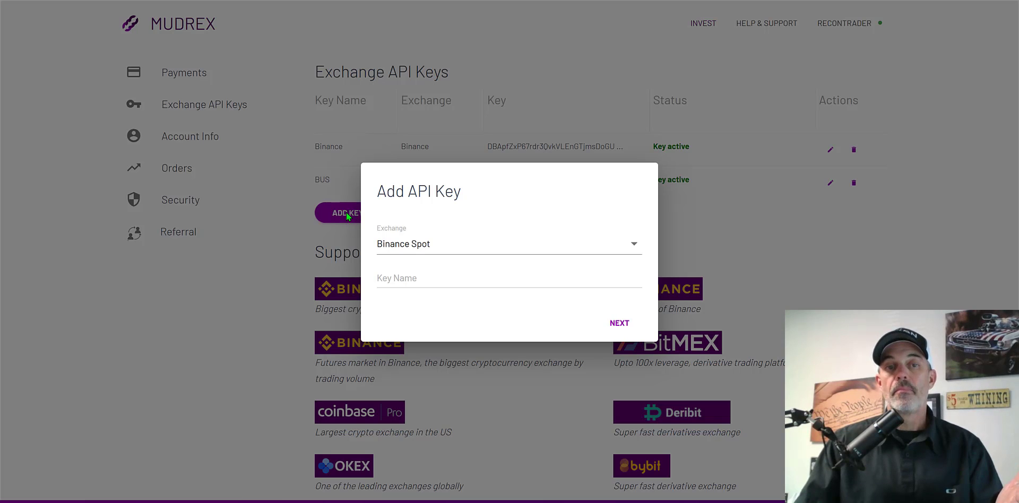
pyautogui.click(636, 247)
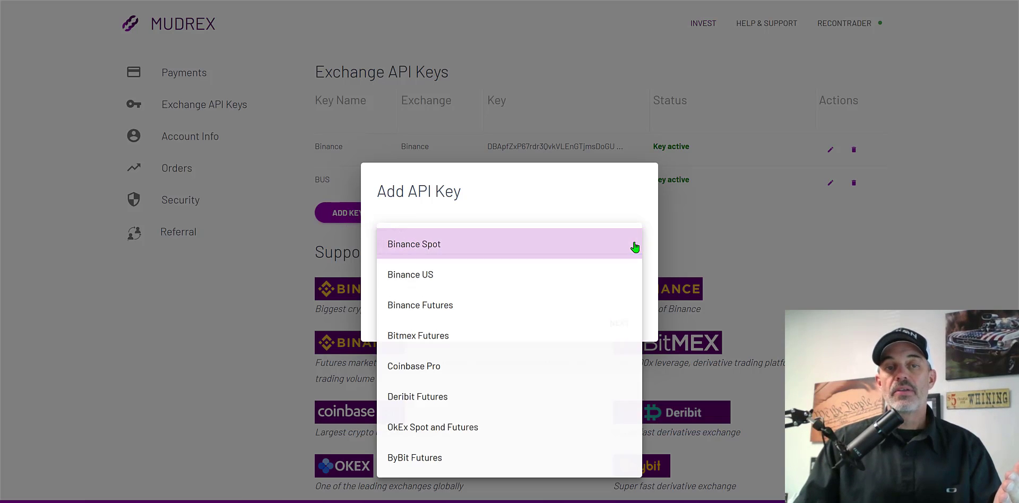
pyautogui.click(487, 276)
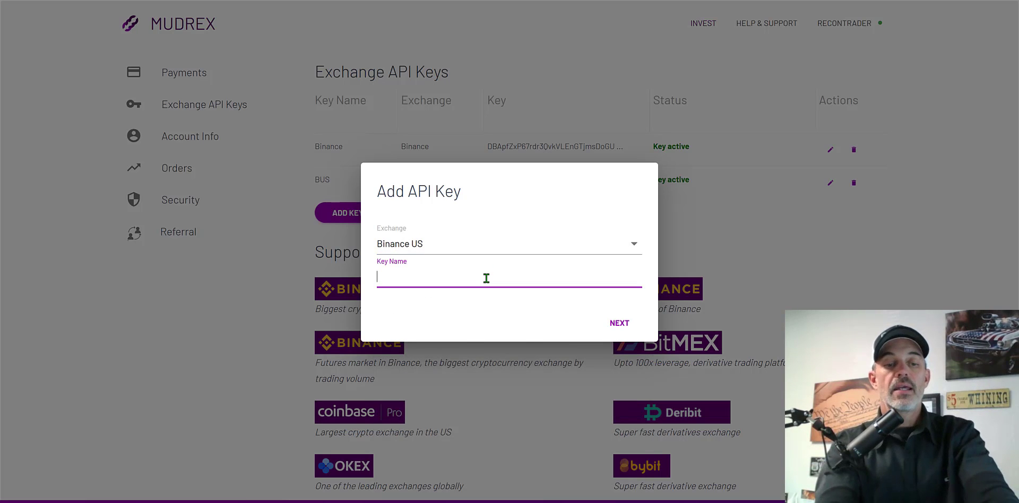
pyautogui.press('Return')
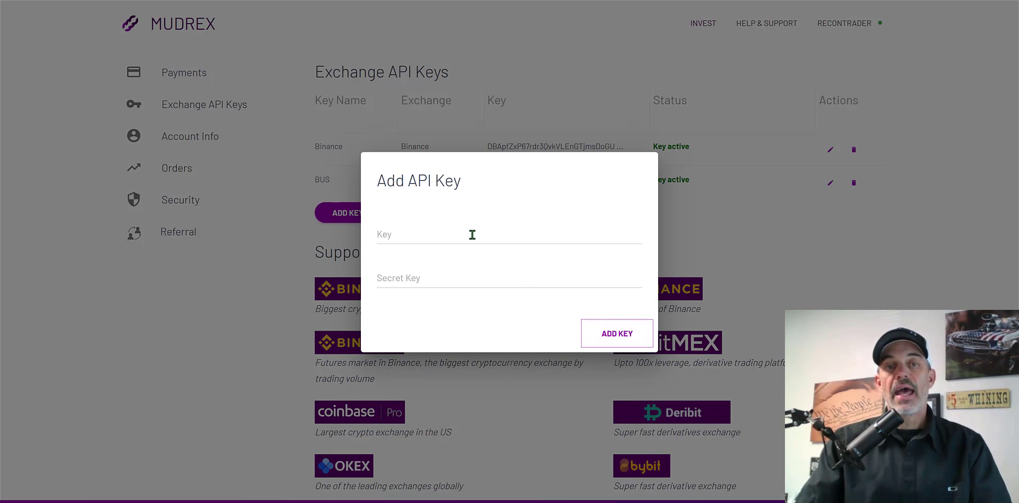
pyautogui.click(416, 237)
pyautogui.click(438, 274)
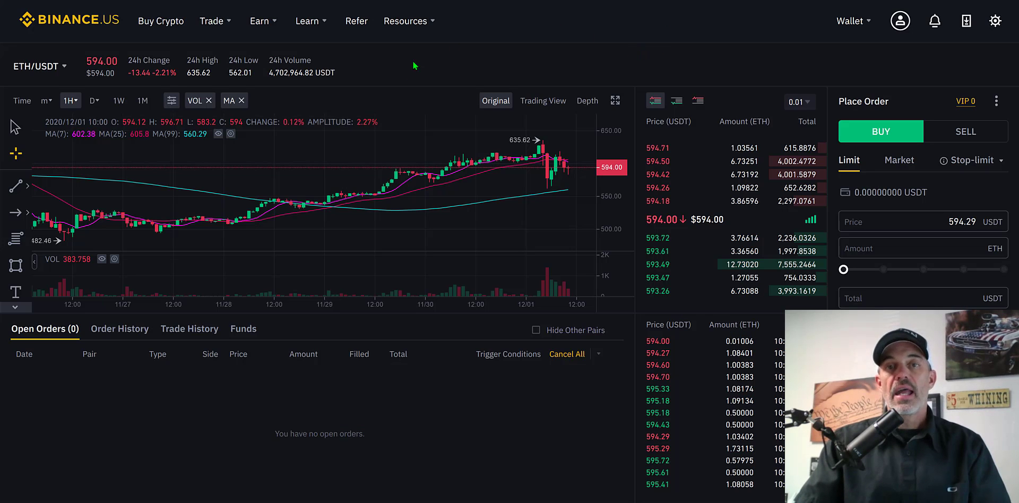
# In Binance.US API Management, create a new API key labelled 'mmm'.
pyautogui.moveTo(911, 25)
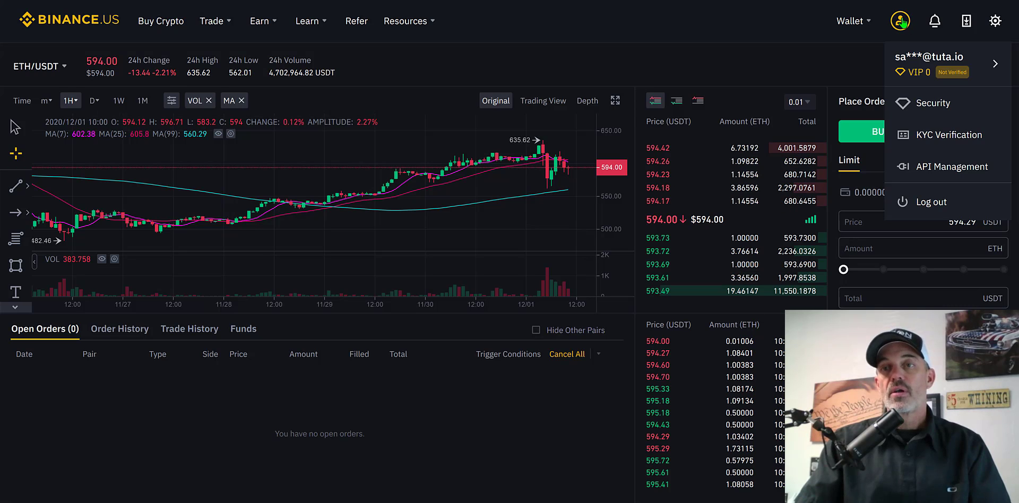
pyautogui.click(951, 169)
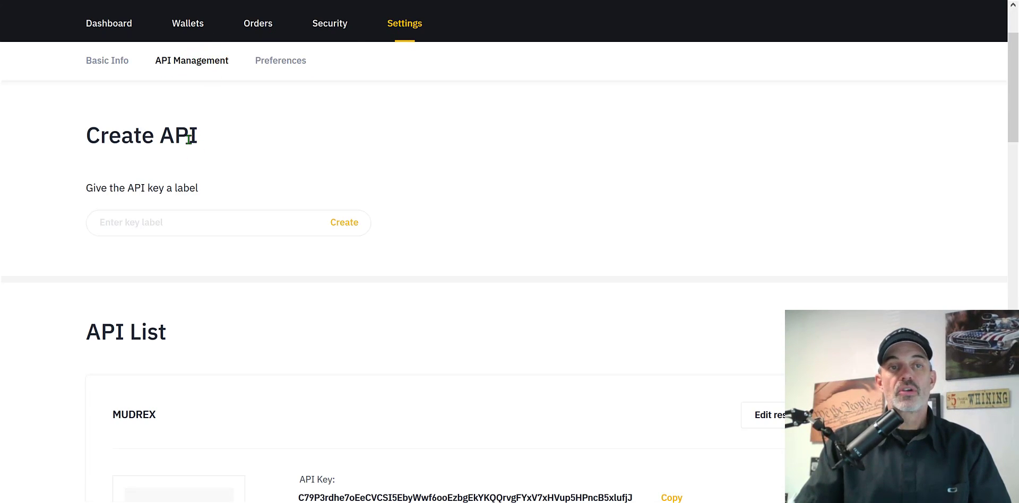
pyautogui.click(207, 220)
pyautogui.write('mmm')
pyautogui.click(351, 228)
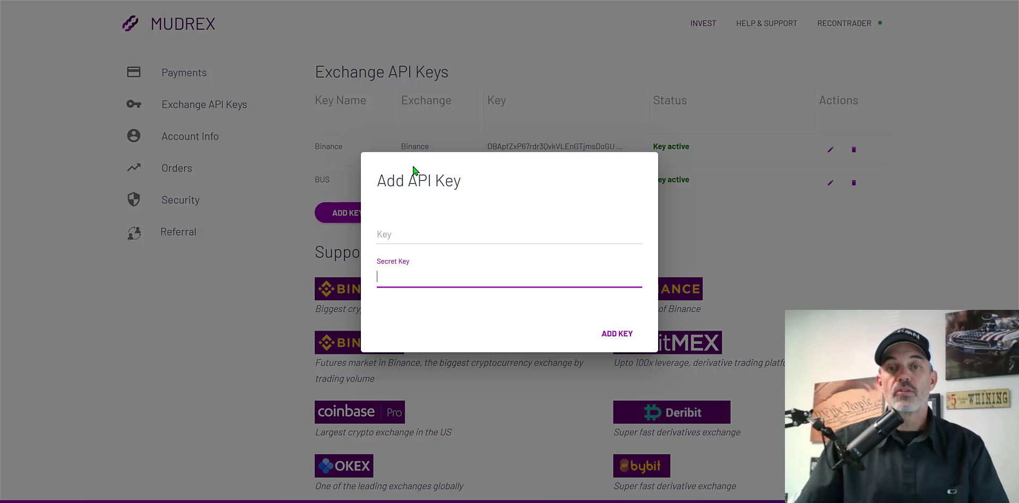
# Close the unfinished Add API Key form and start a new strategy.
pyautogui.click(810, 294)
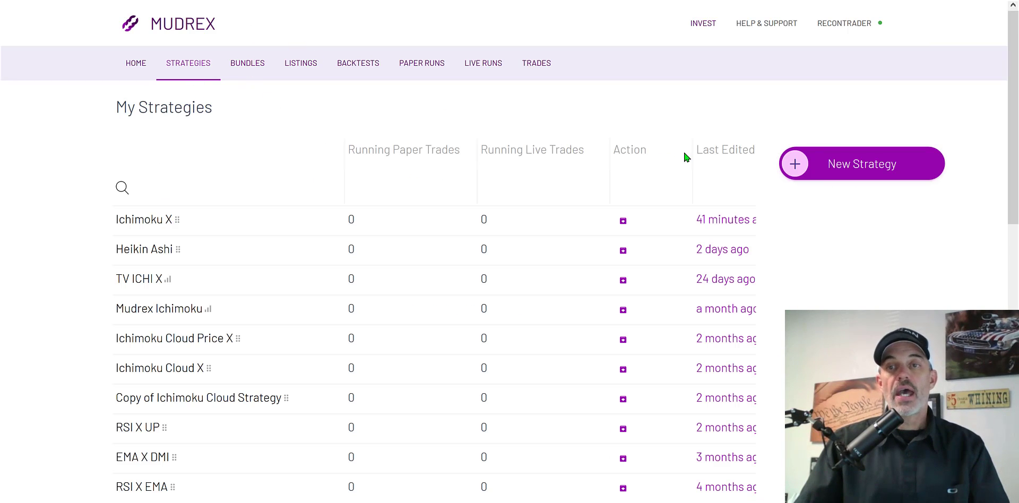
pyautogui.click(794, 163)
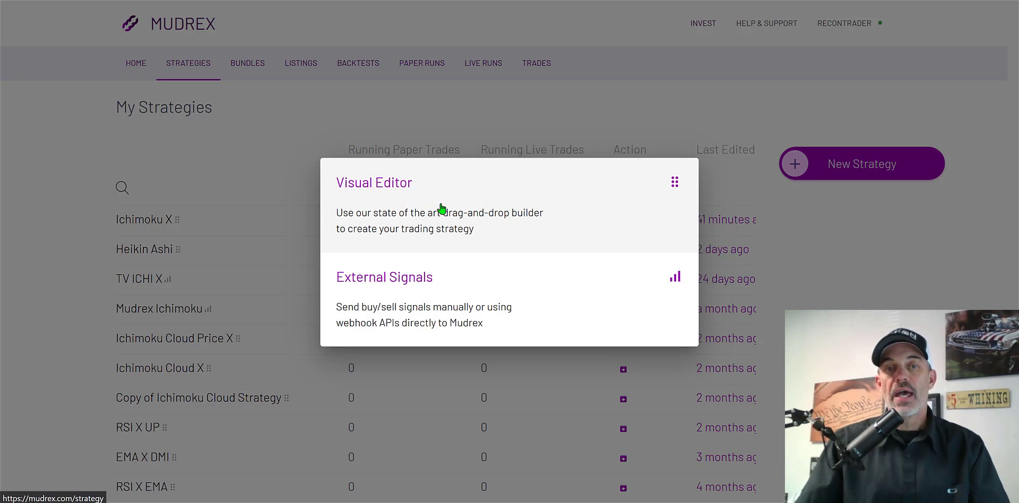
pyautogui.click(446, 208)
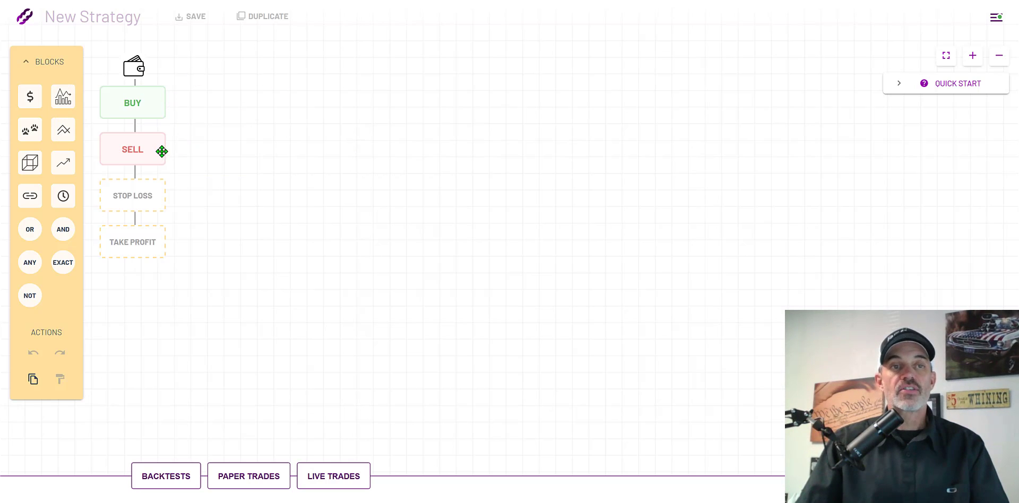
pyautogui.moveTo(60, 86)
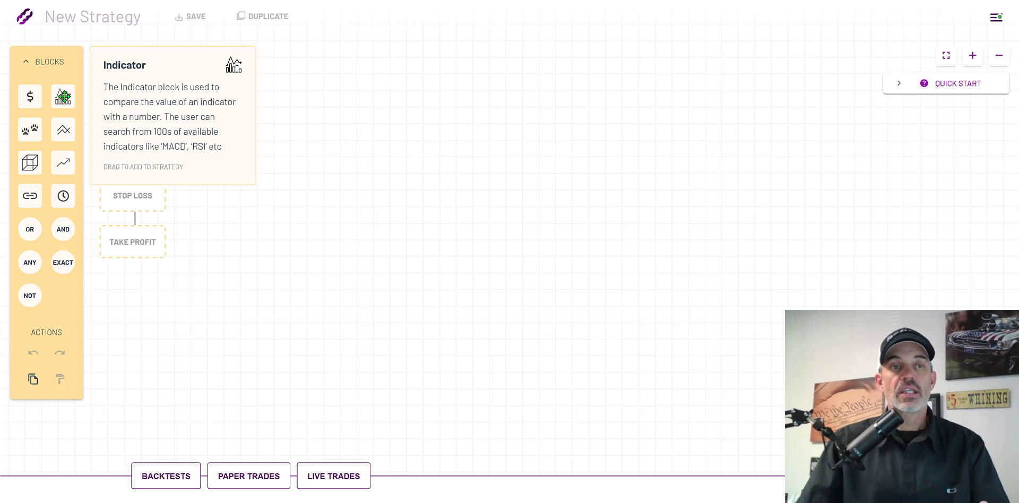
pyautogui.moveTo(64, 128)
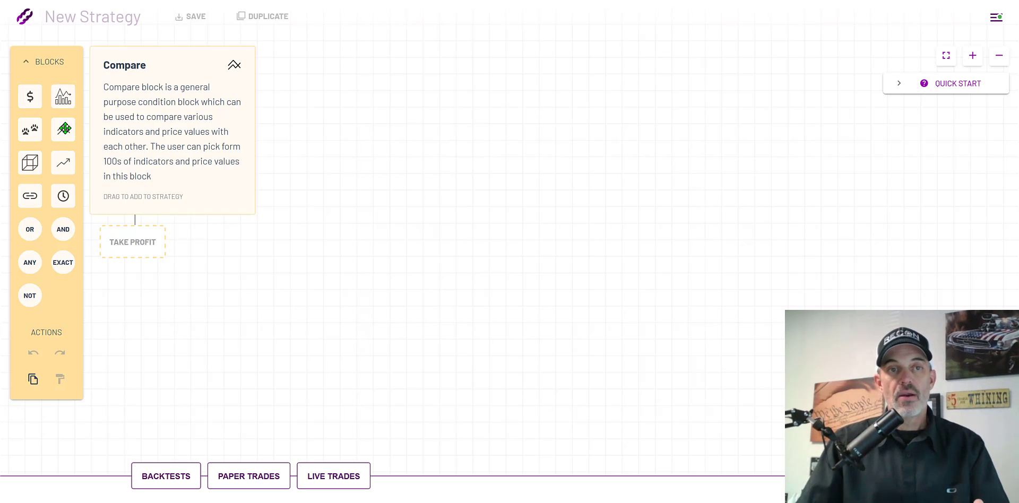
pyautogui.moveTo(25, 162)
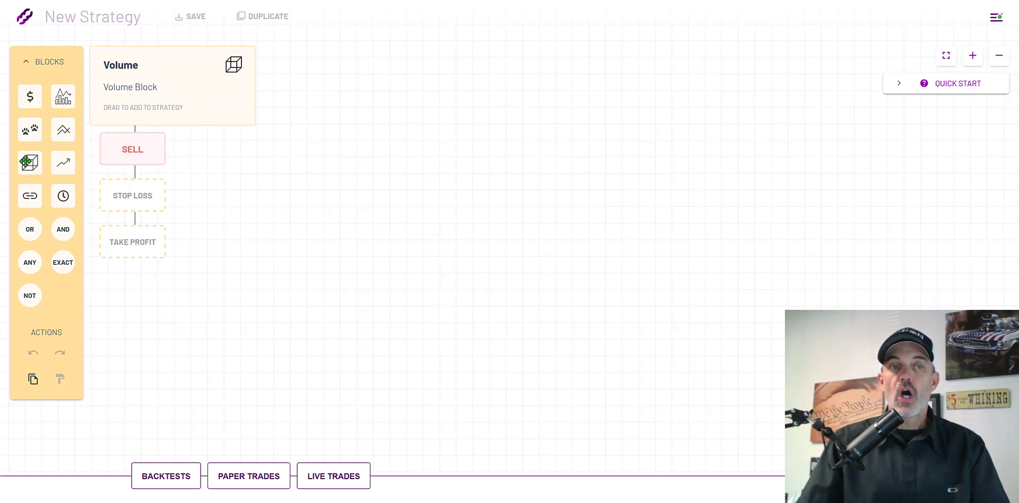
pyautogui.moveTo(27, 97)
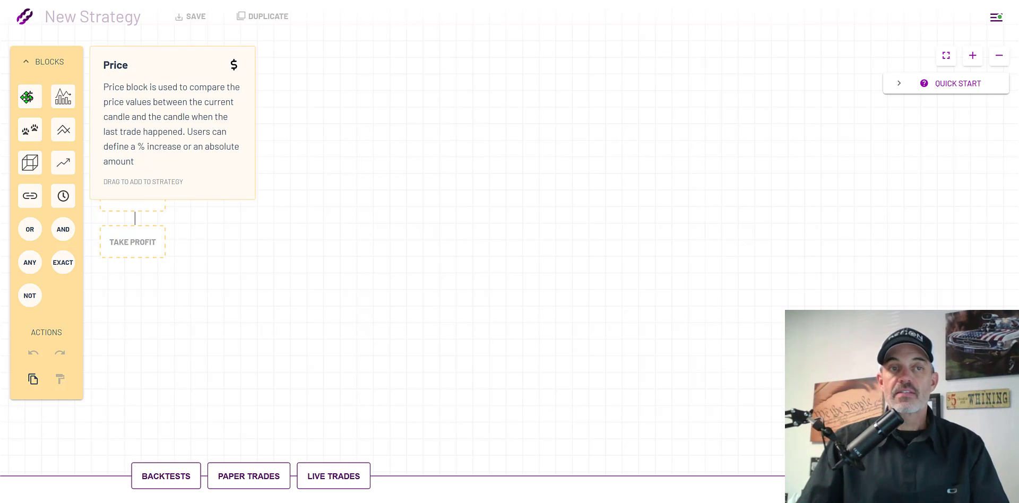
pyautogui.moveTo(53, 110)
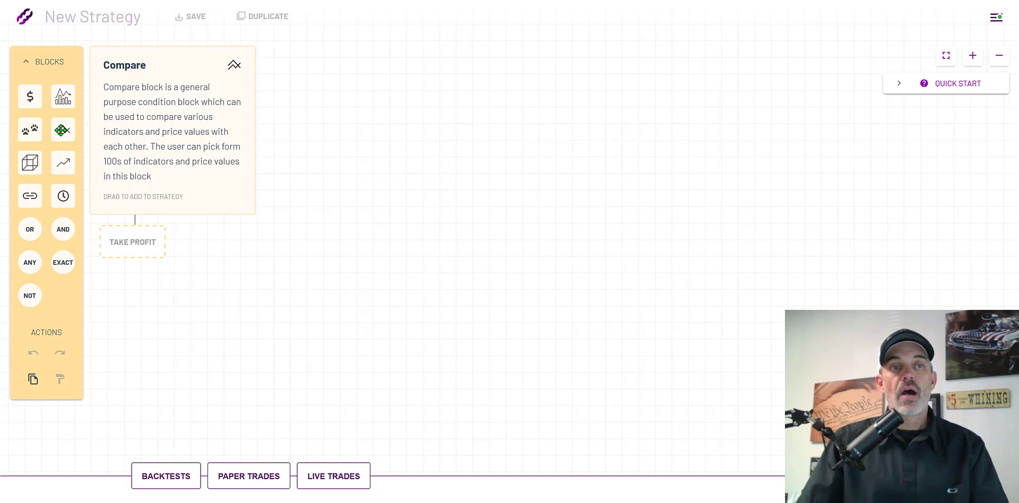
# Attach a Compare block to Buy and pick Ichimoku Cloud as its indicator.
pyautogui.moveTo(60, 129); pyautogui.dragTo(149, 104)
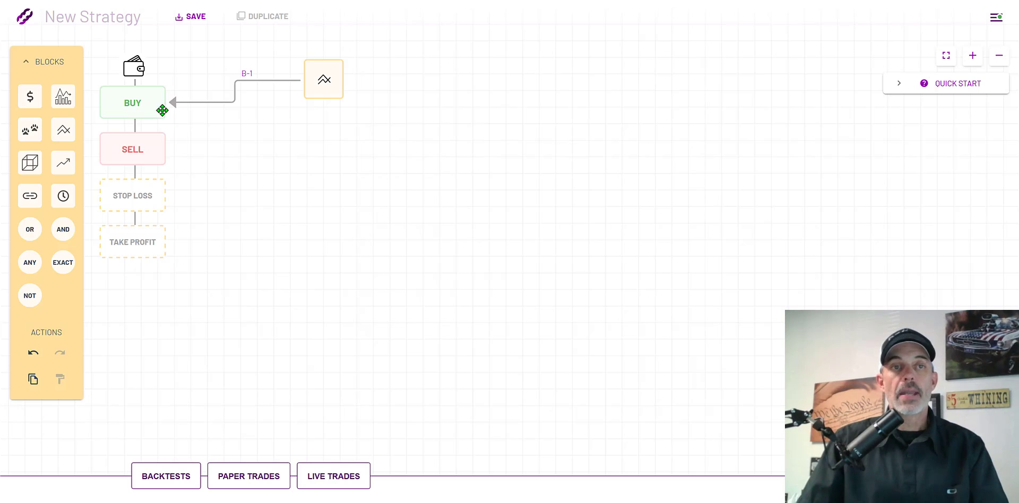
pyautogui.click(327, 81)
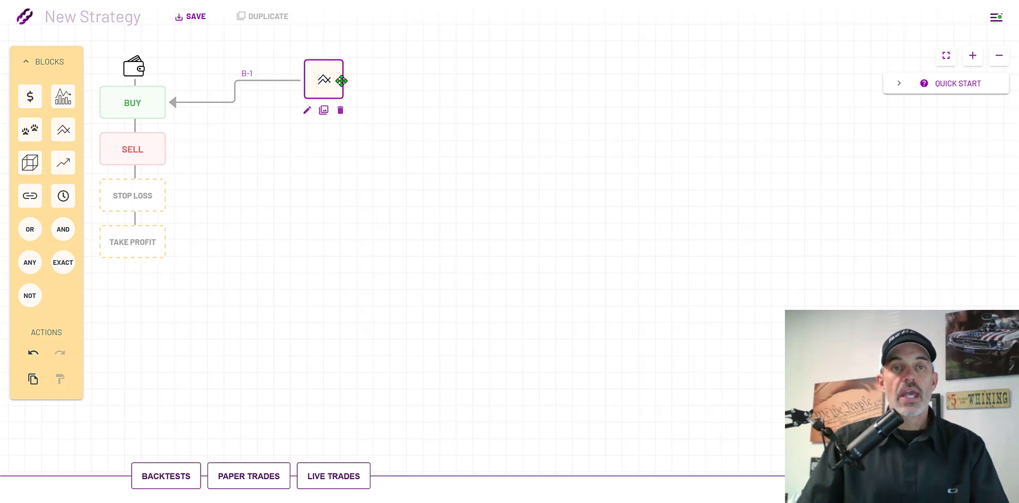
pyautogui.click(307, 111)
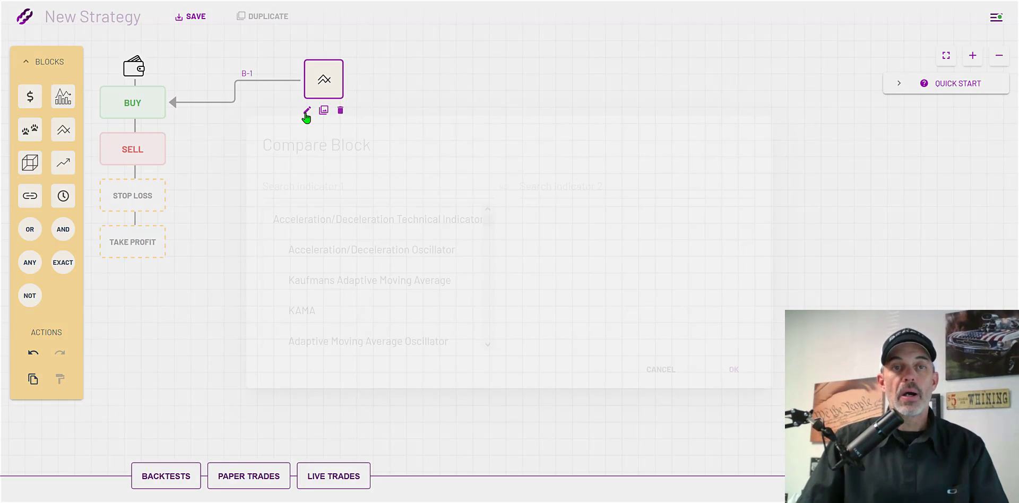
pyautogui.click(353, 177)
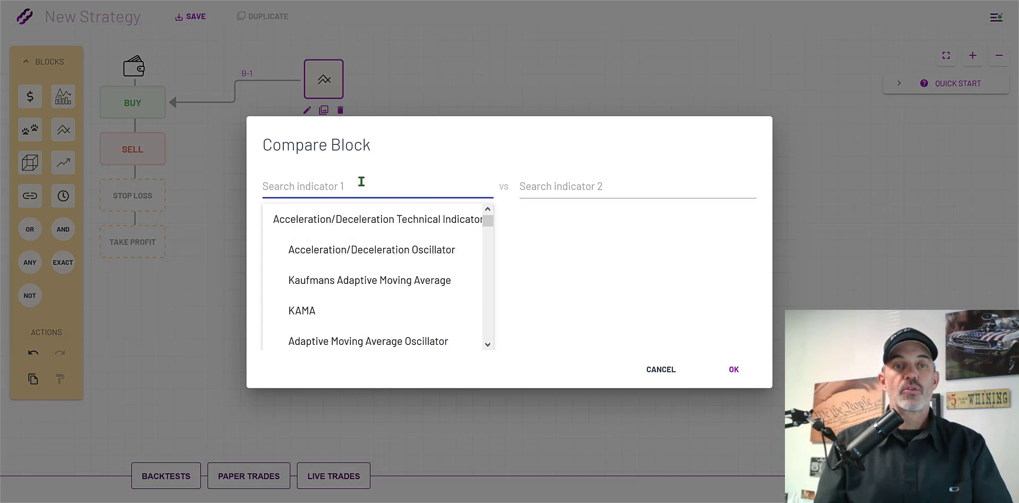
pyautogui.write('ICHI')
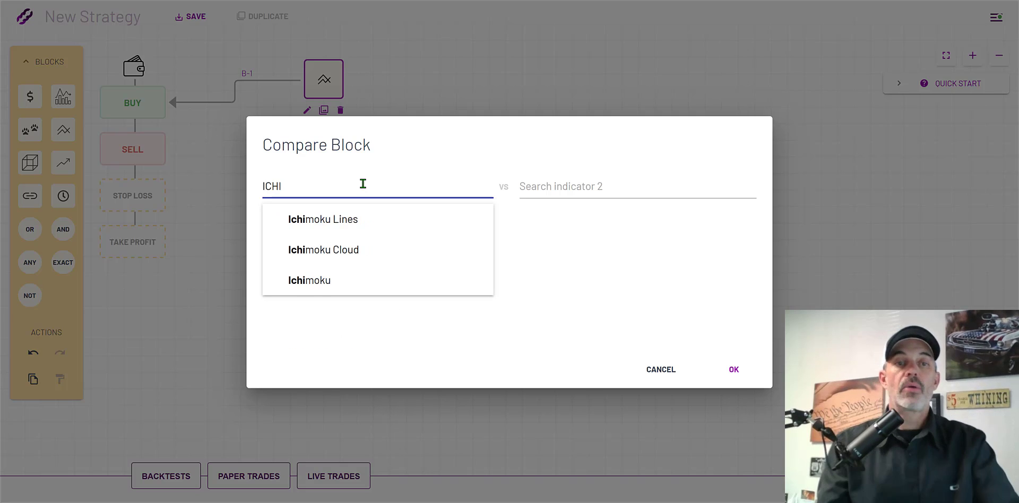
pyautogui.click(306, 249)
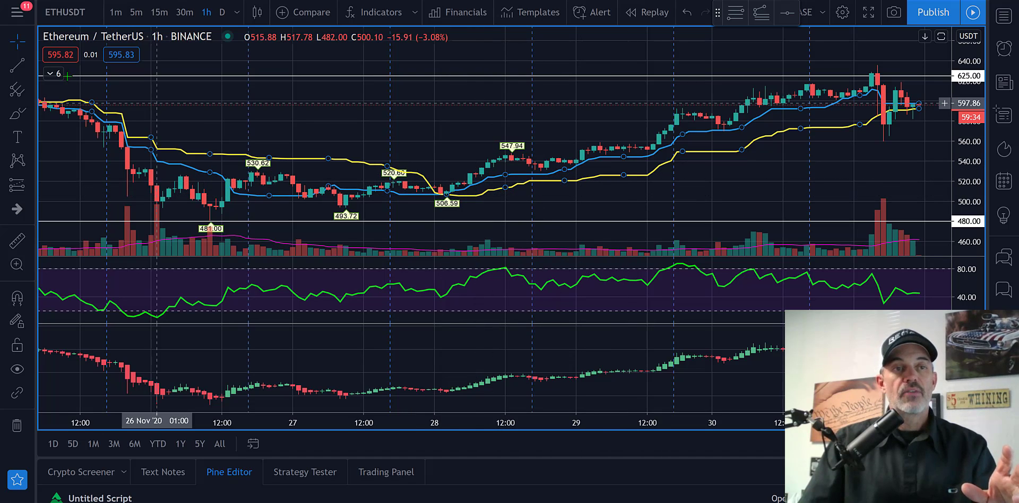
# Expand the chart legend and open the Ichimoku indicator's settings.
pyautogui.click(51, 75)
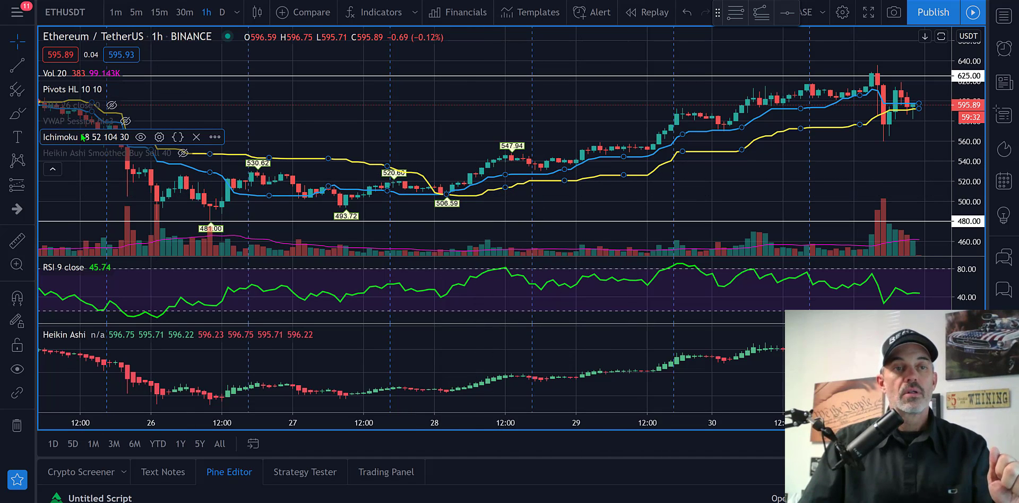
pyautogui.click(161, 136)
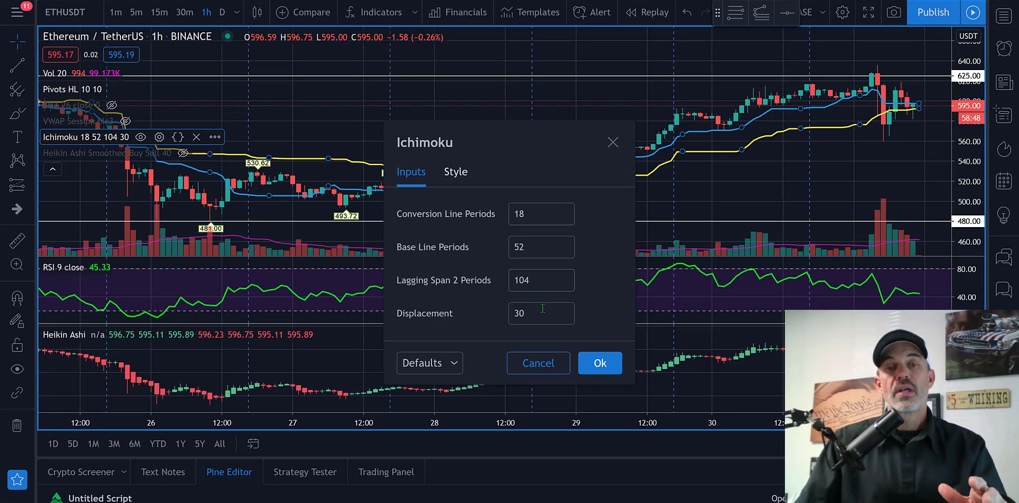
# In the Ichimoku Style tab, turn on Lagging Span, Lead 1, Lead 2 and the cloud background.
pyautogui.moveTo(419, 176); pyautogui.dragTo(419, 104)
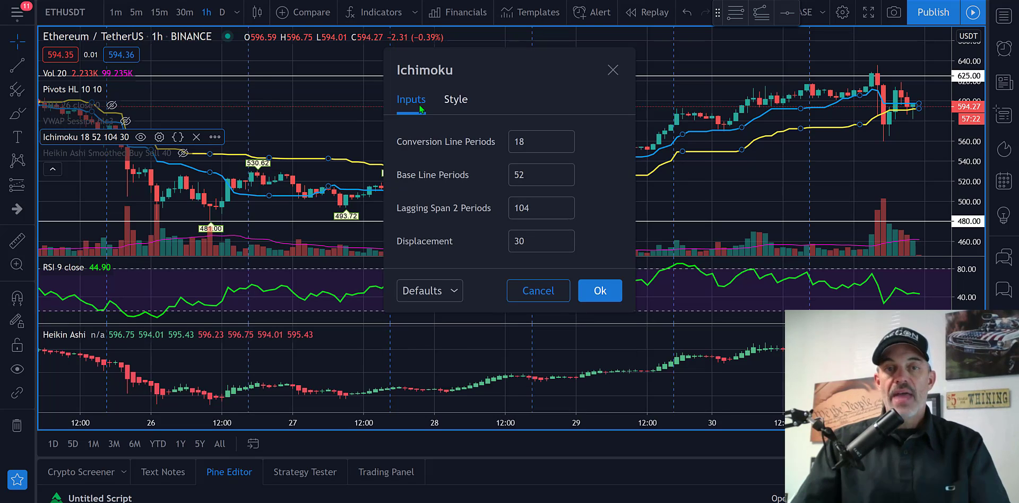
pyautogui.click(462, 101)
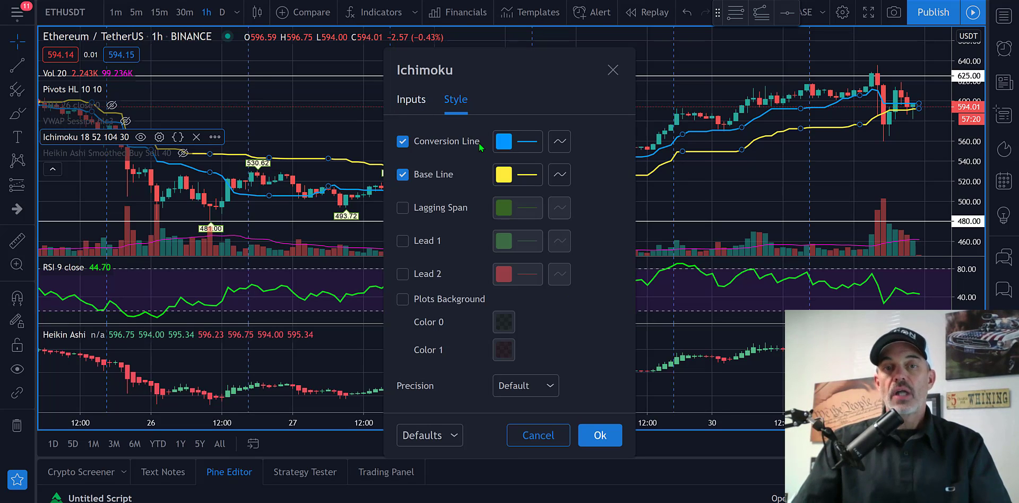
pyautogui.click(403, 209)
pyautogui.click(403, 242)
pyautogui.click(403, 274)
pyautogui.click(403, 300)
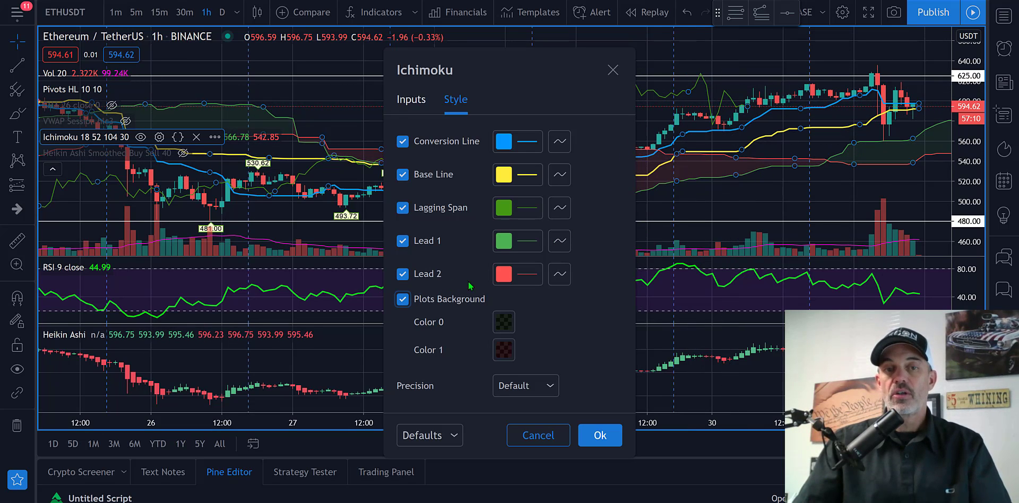
# Turn the cloud background, Lead 2, Lead 1 and Lagging Span back off and apply.
pyautogui.click(403, 299)
pyautogui.click(404, 274)
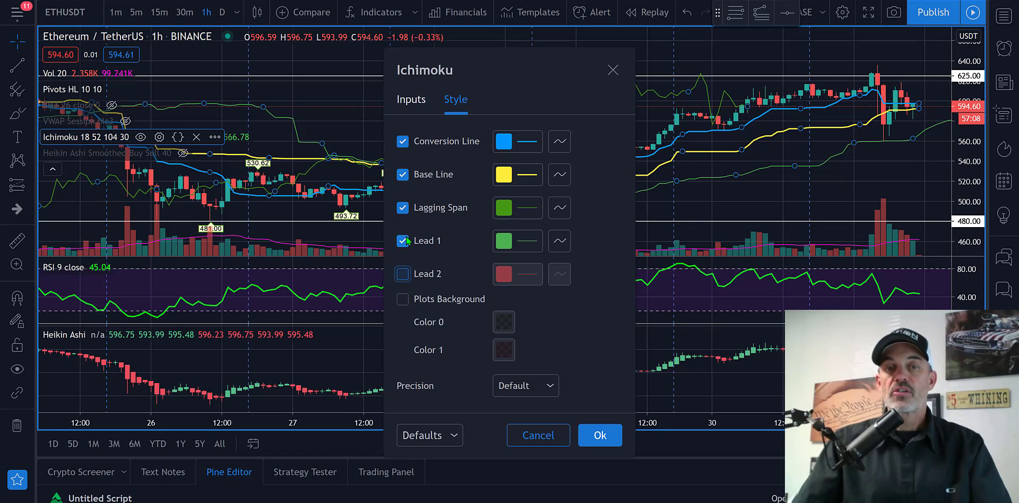
pyautogui.click(405, 240)
pyautogui.click(402, 208)
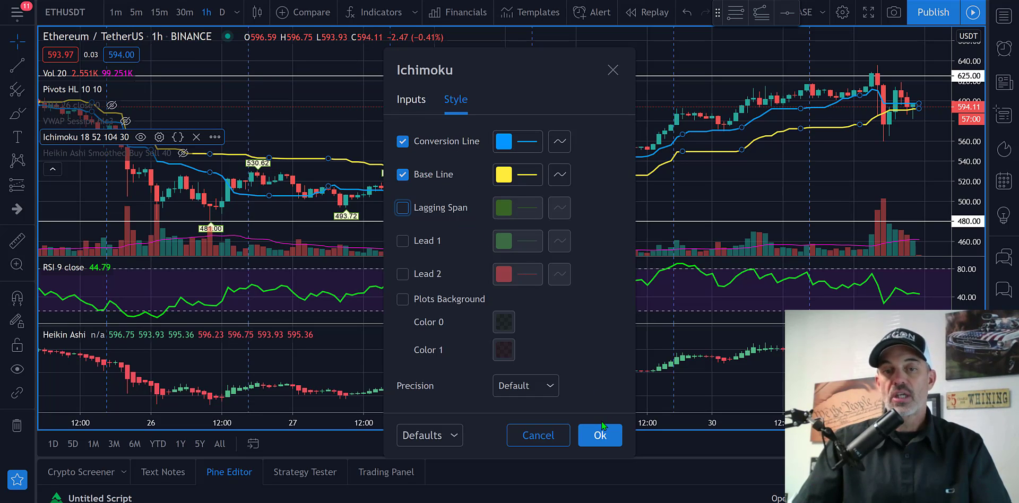
pyautogui.click(599, 437)
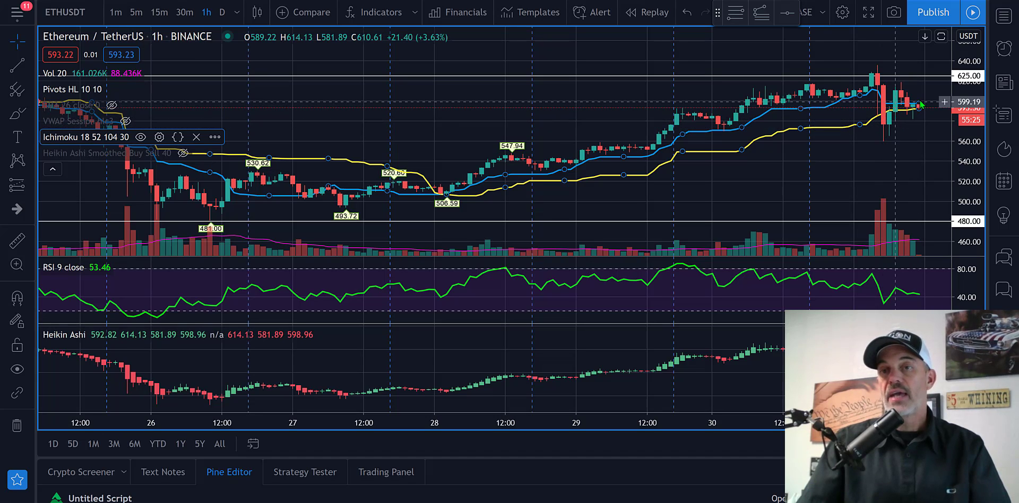
# Scroll the ETHUSDT 1h chart to review the price history.
pyautogui.scroll(-3, 919, 103)
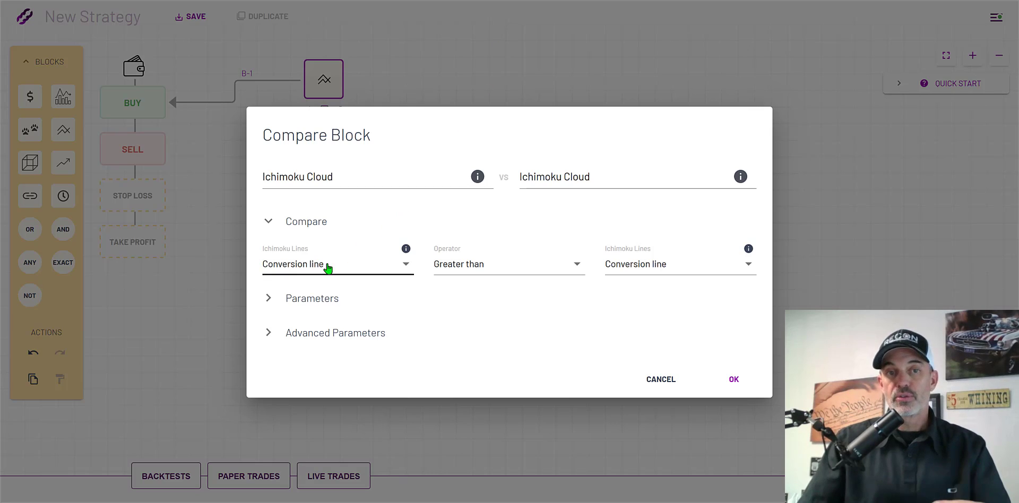
# Set the comparison to Conversion line crosses up Base line.
pyautogui.click(493, 269)
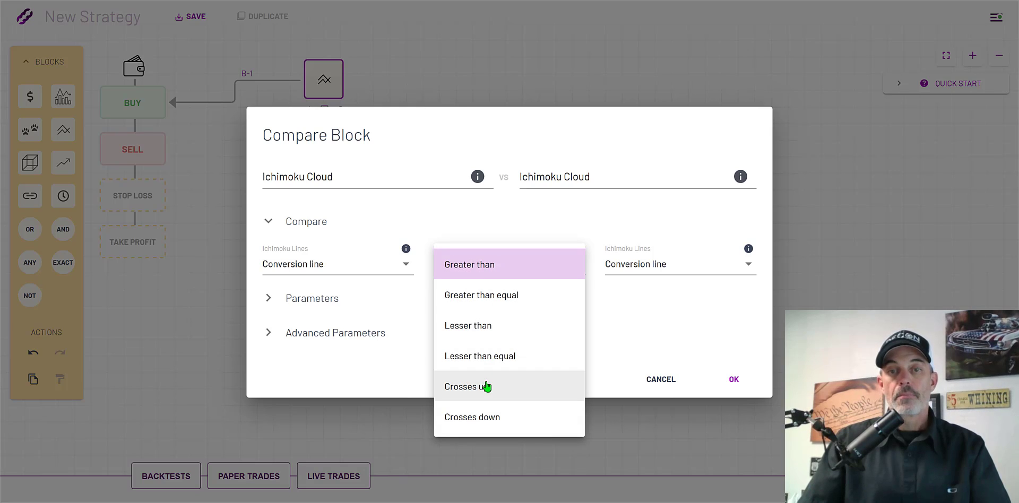
pyautogui.click(486, 386)
pyautogui.click(646, 271)
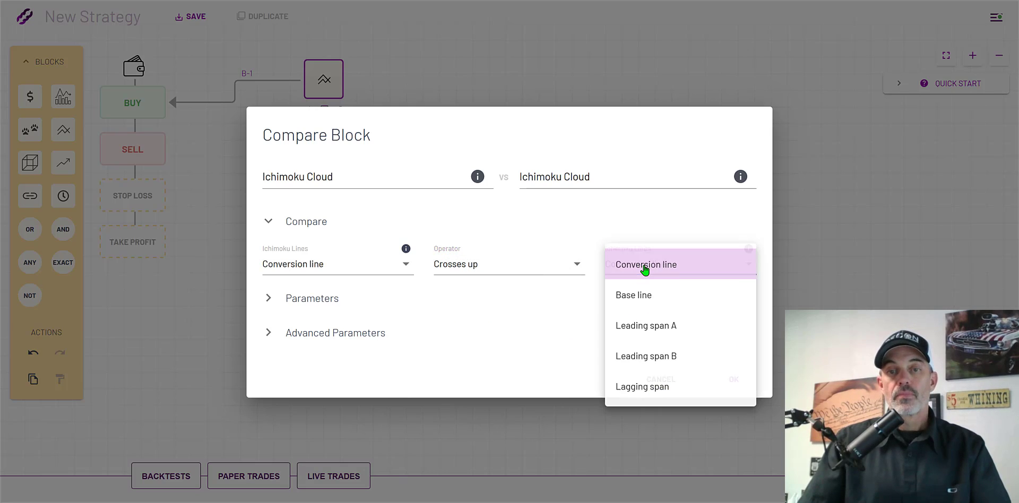
pyautogui.click(645, 296)
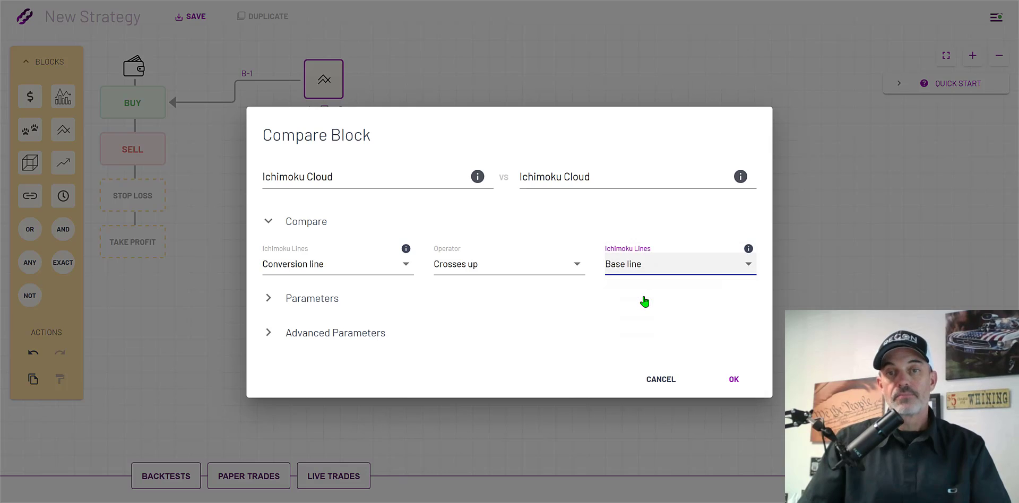
# In Advanced Parameters, set the left Ichimoku Conversion period to 18 and Lagging Span to 30.
pyautogui.click(319, 299)
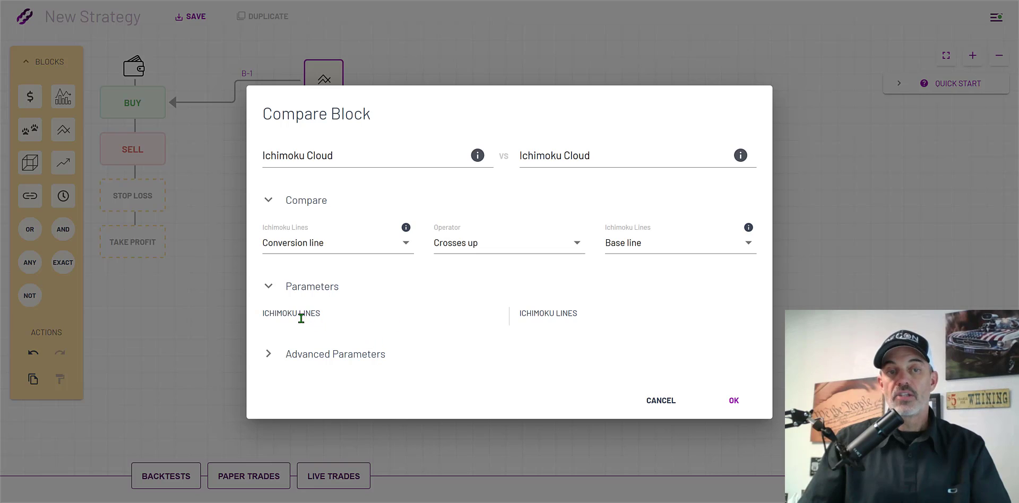
pyautogui.click(371, 355)
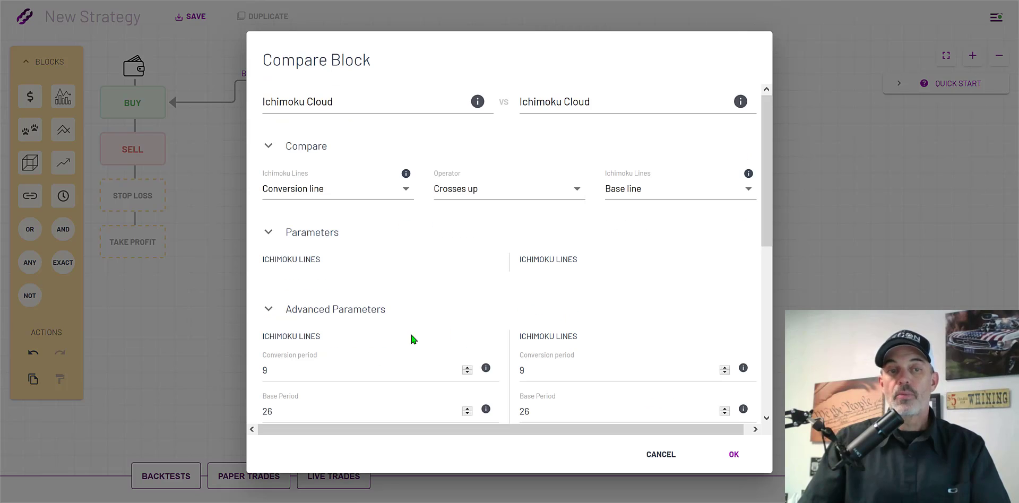
pyautogui.click(270, 366)
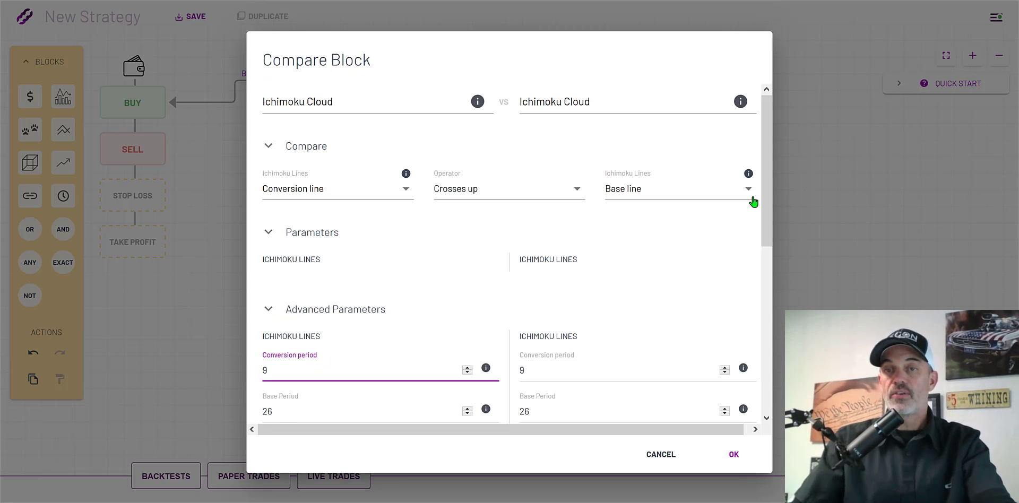
pyautogui.scroll(-3, 690, 244)
pyautogui.click(685, 250)
pyautogui.click(299, 216)
pyautogui.hotkey('ctrl', 'a')
pyautogui.write('18')
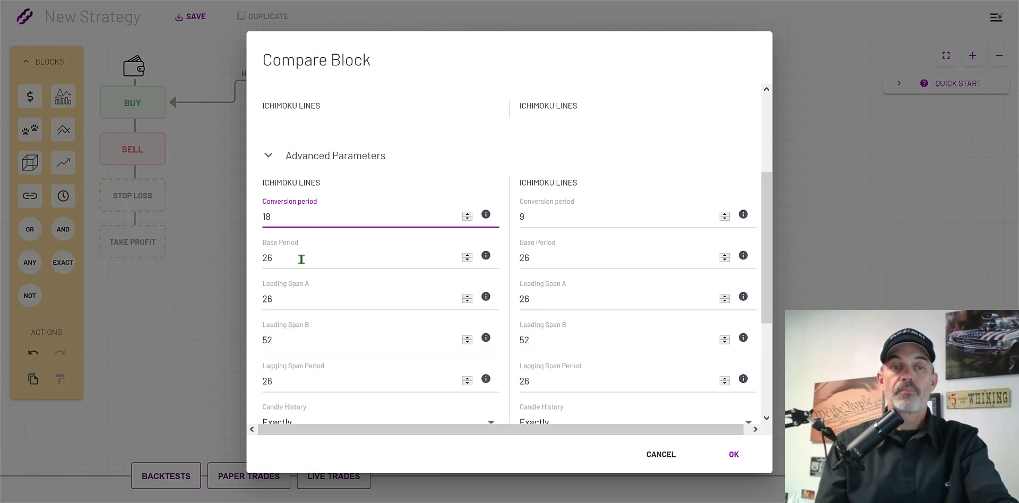
pyautogui.moveTo(297, 257); pyautogui.dragTo(251, 258)
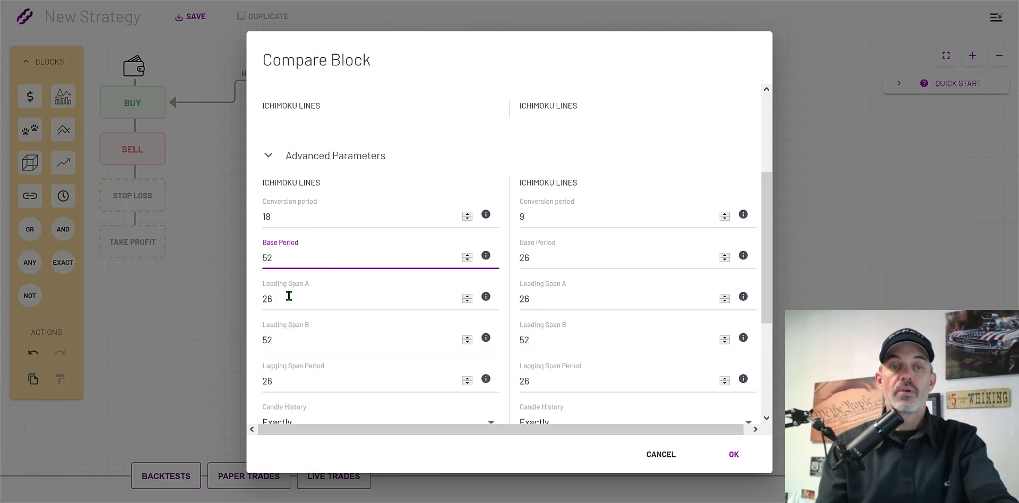
pyautogui.press('Tab')
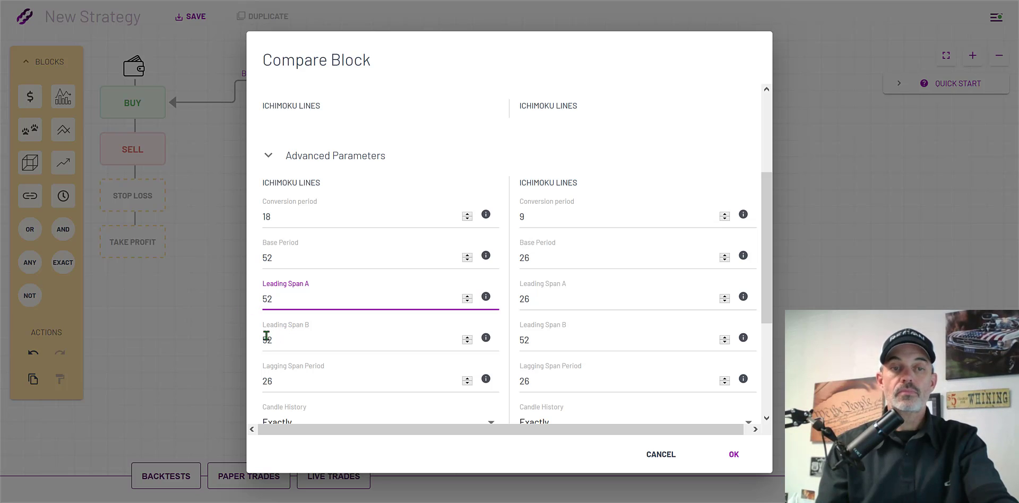
pyautogui.press('Tab')
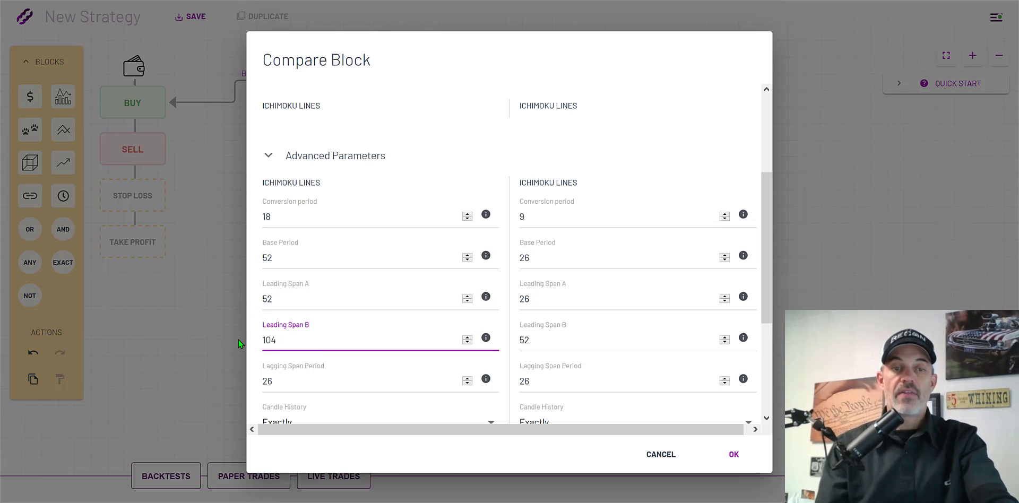
pyautogui.press('Tab')
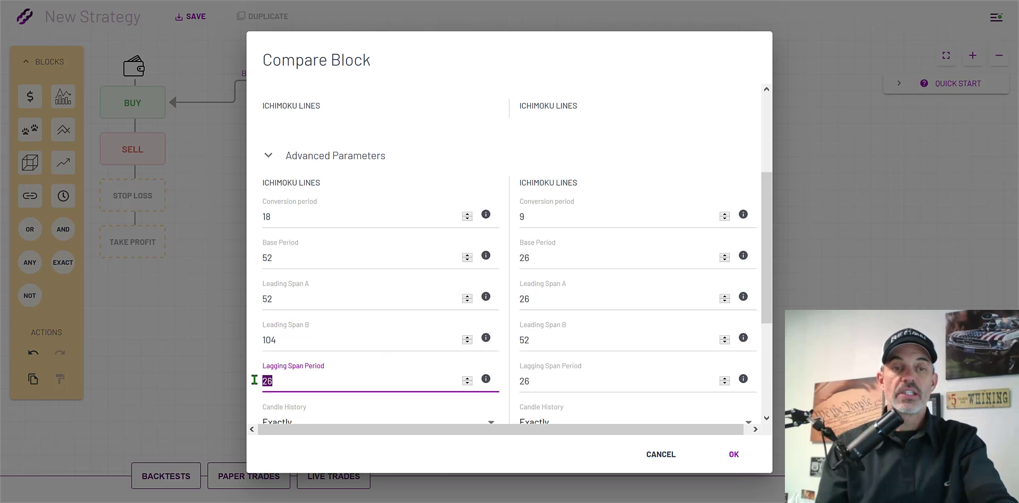
pyautogui.write('30')
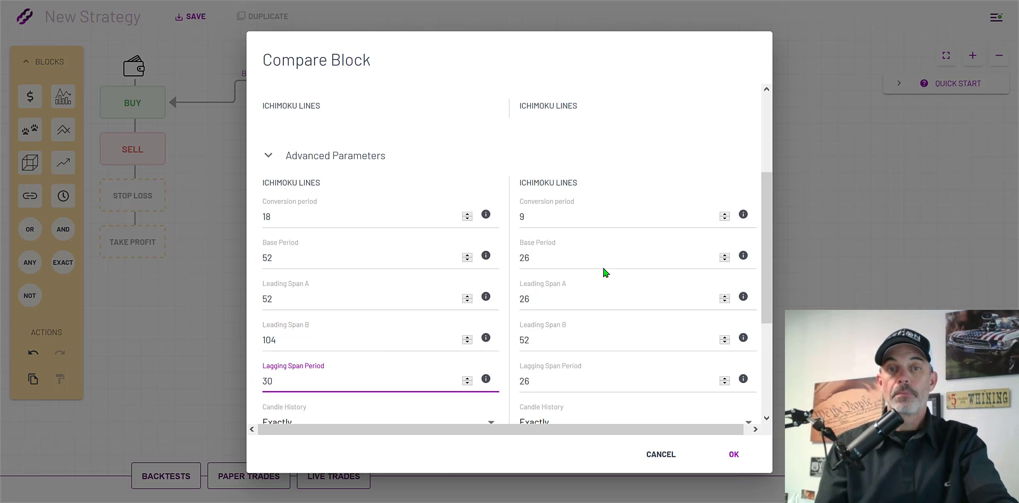
# Set the right-side Conversion period to 18 and confirm the Compare block.
pyautogui.doubleClick(553, 215)
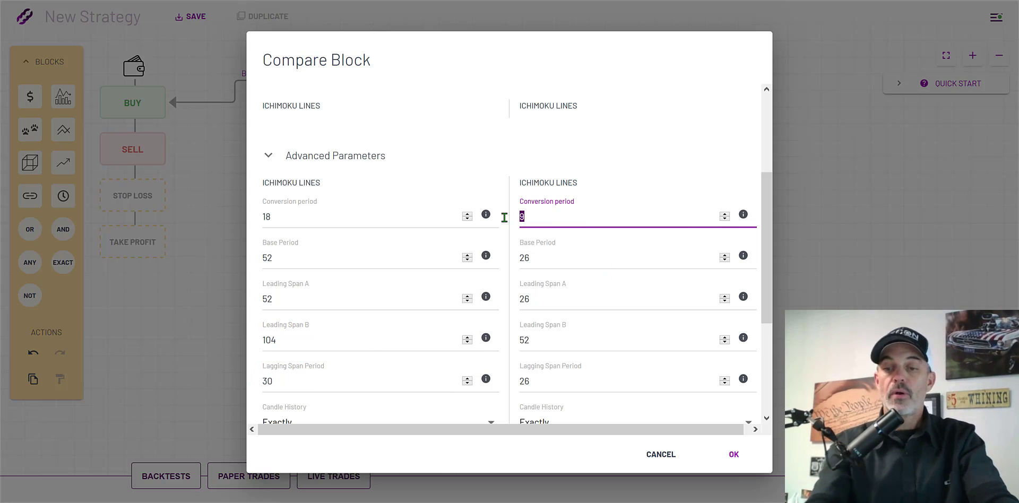
pyautogui.write('18')
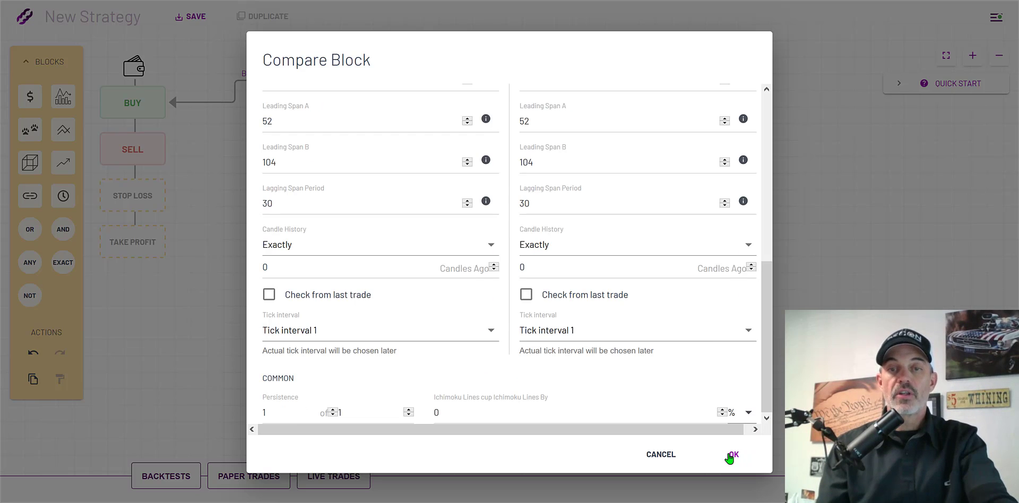
pyautogui.click(732, 456)
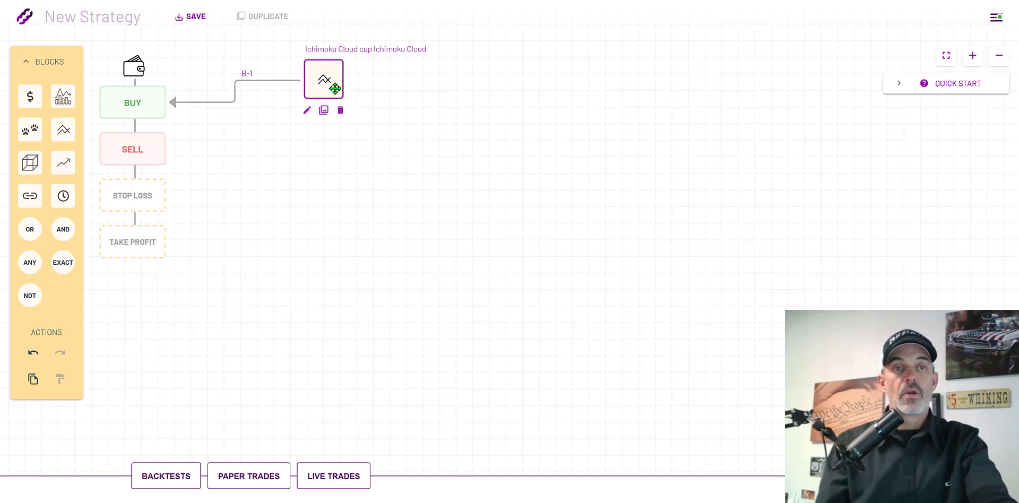
# Rename the B-1 buy path to BUY and stop it closing shorts, so it only opens long.
pyautogui.click(254, 71)
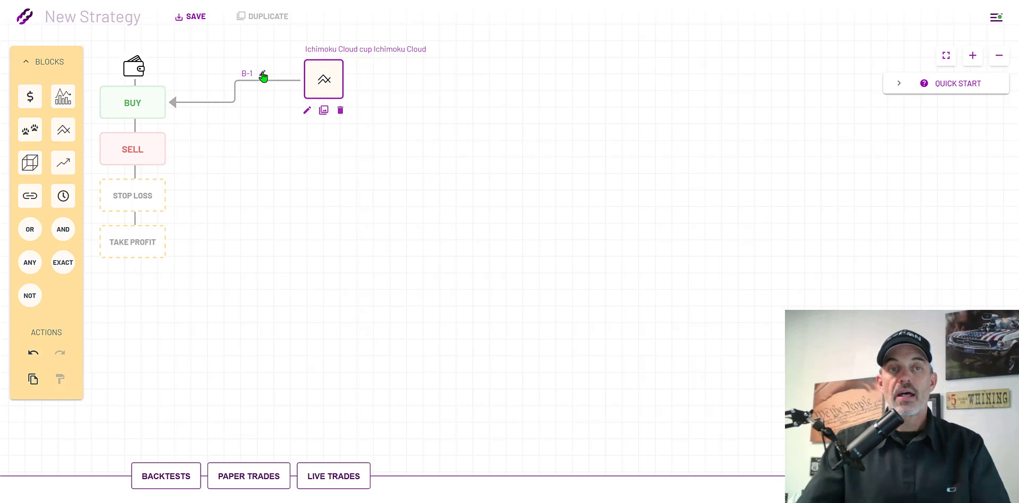
pyautogui.click(262, 76)
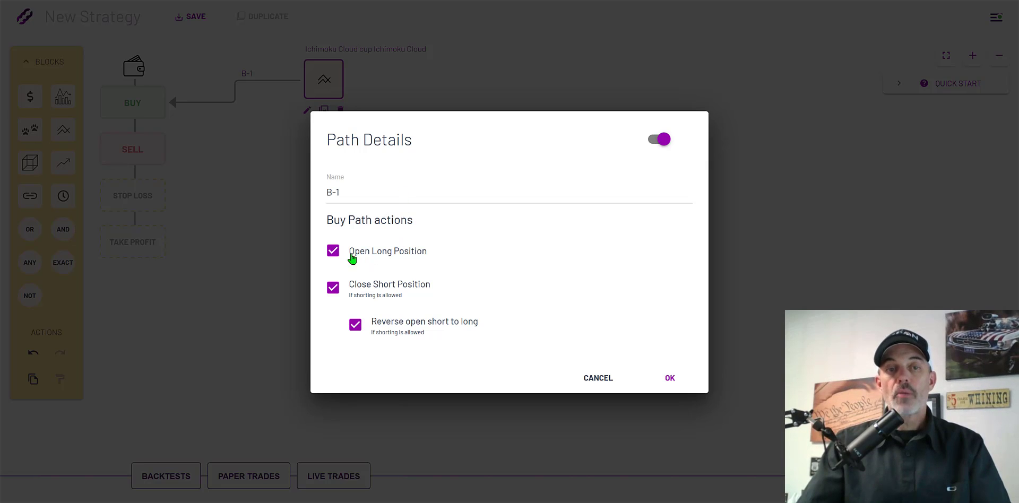
pyautogui.click(333, 288)
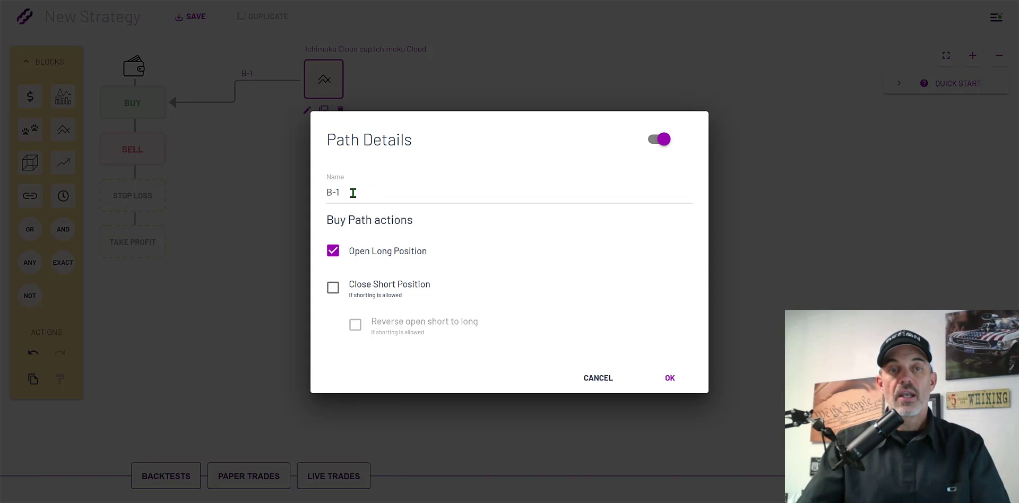
pyautogui.moveTo(353, 192); pyautogui.dragTo(304, 188)
pyautogui.write('BUY')
pyautogui.press('Return')
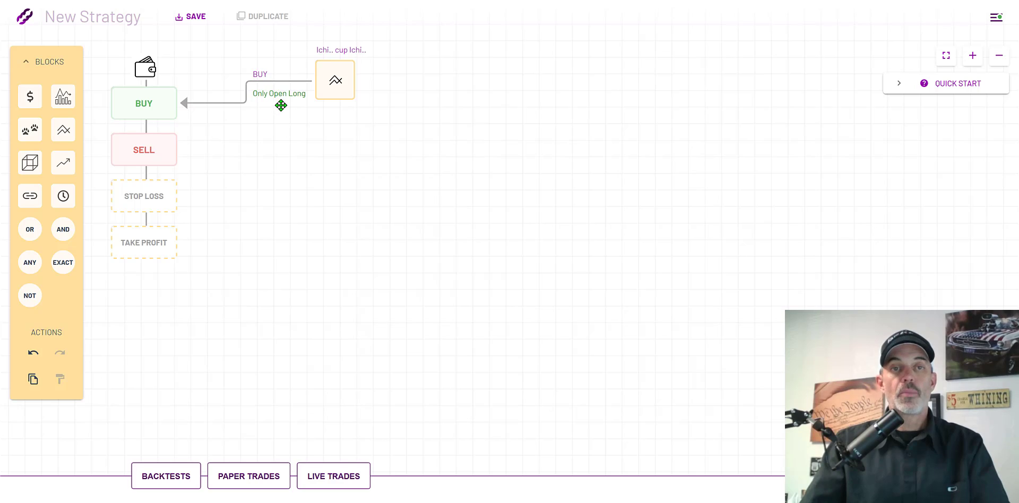
pyautogui.click(326, 97)
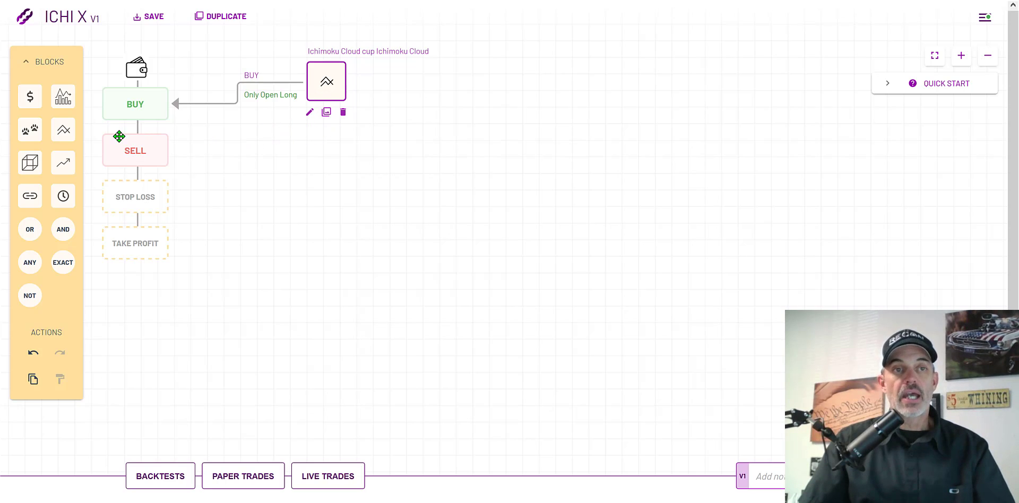
# Add a Compare block to the canvas, then delete it again.
pyautogui.moveTo(61, 125)
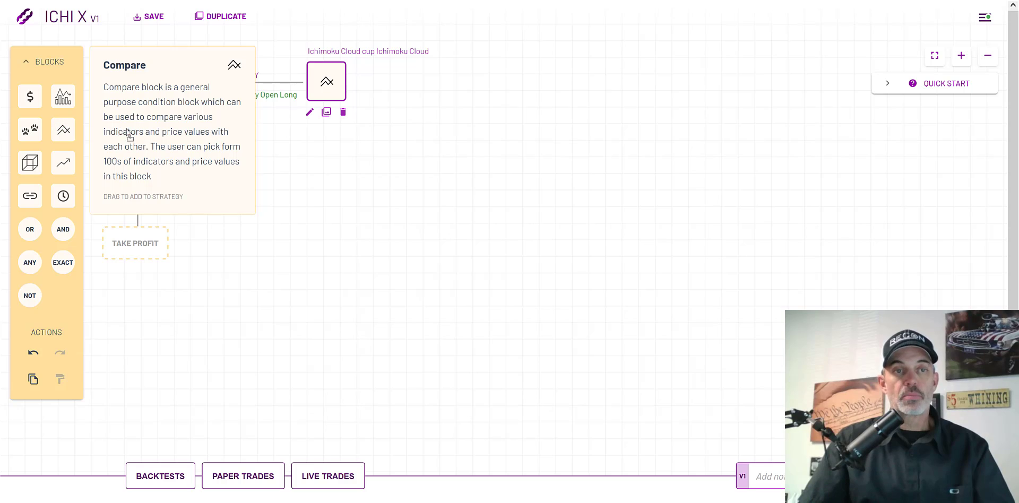
pyautogui.moveTo(131, 135); pyautogui.dragTo(347, 168)
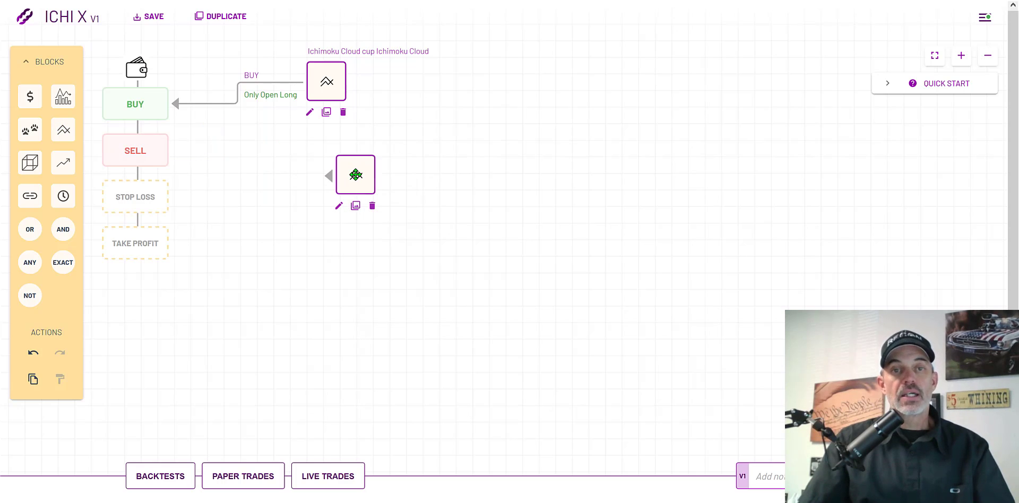
pyautogui.click(374, 209)
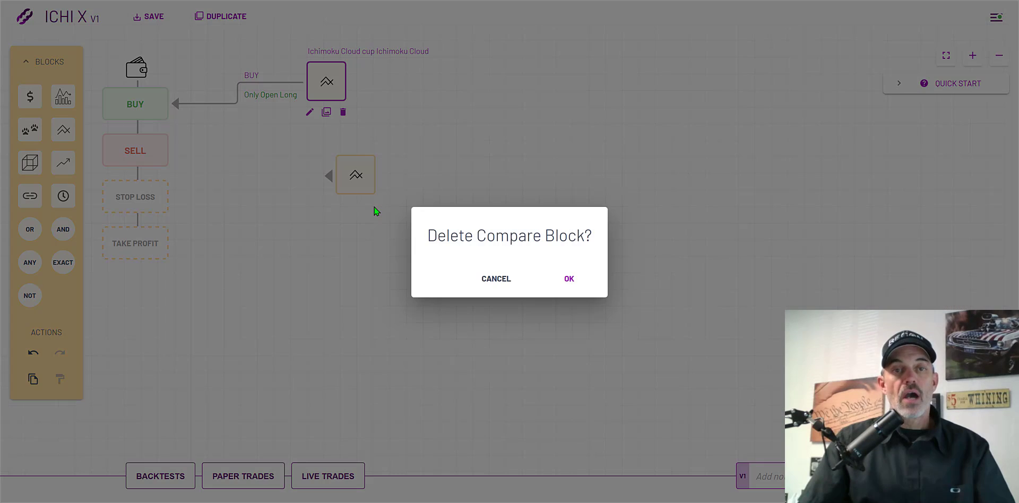
pyautogui.click(568, 280)
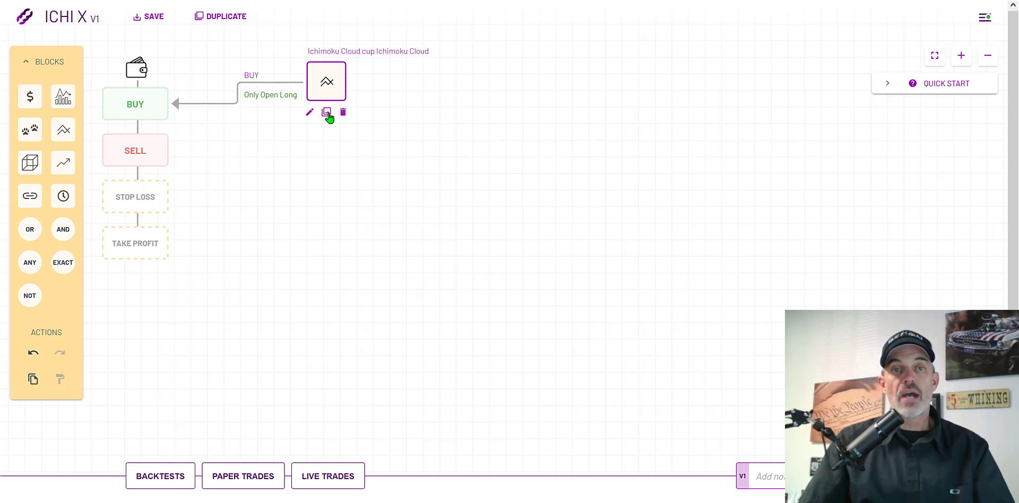
# Duplicate the Ichimoku Cloud block, connect the copy to SELL and place it below the original.
pyautogui.click(326, 114)
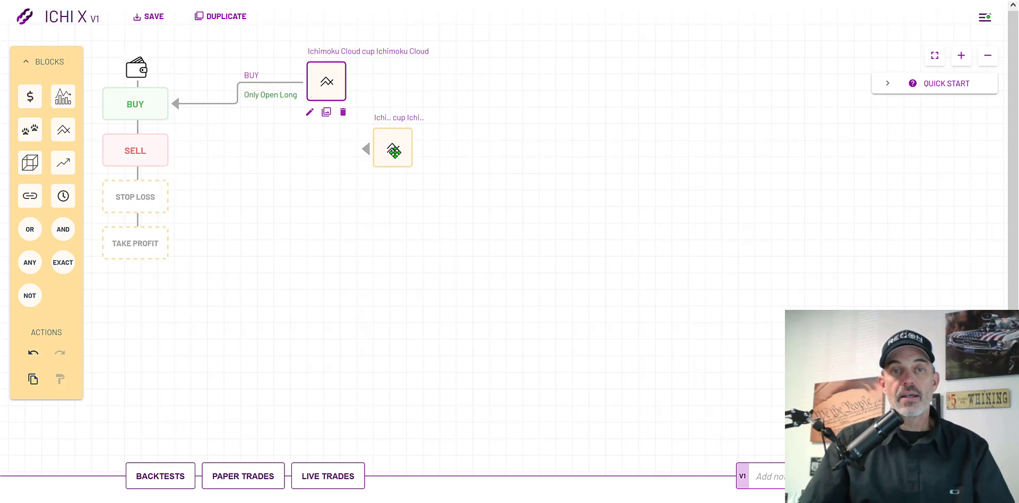
pyautogui.moveTo(365, 149); pyautogui.dragTo(159, 150)
pyautogui.moveTo(395, 147); pyautogui.dragTo(326, 159)
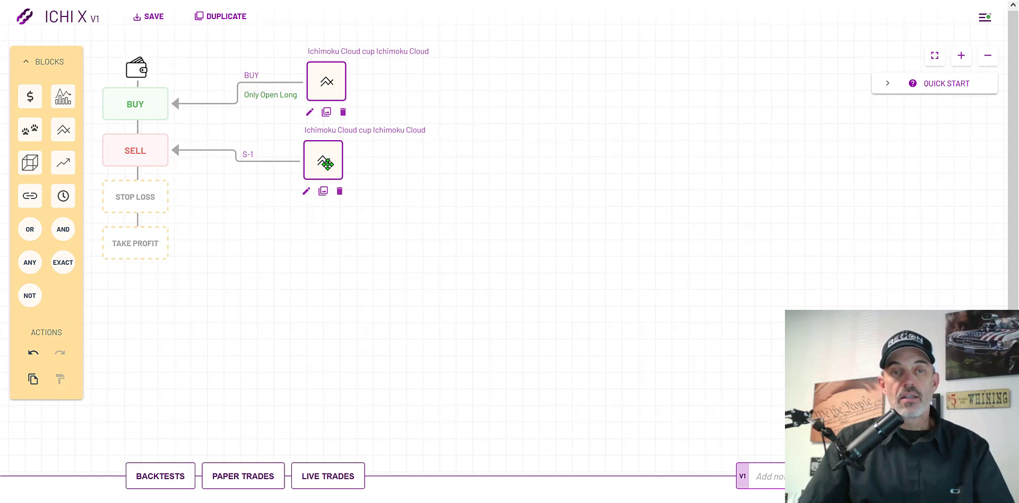
# Set the copied Ichimoku block's operator to Crosses down, so the conversion line crossing down the base line triggers it.
pyautogui.click(306, 192)
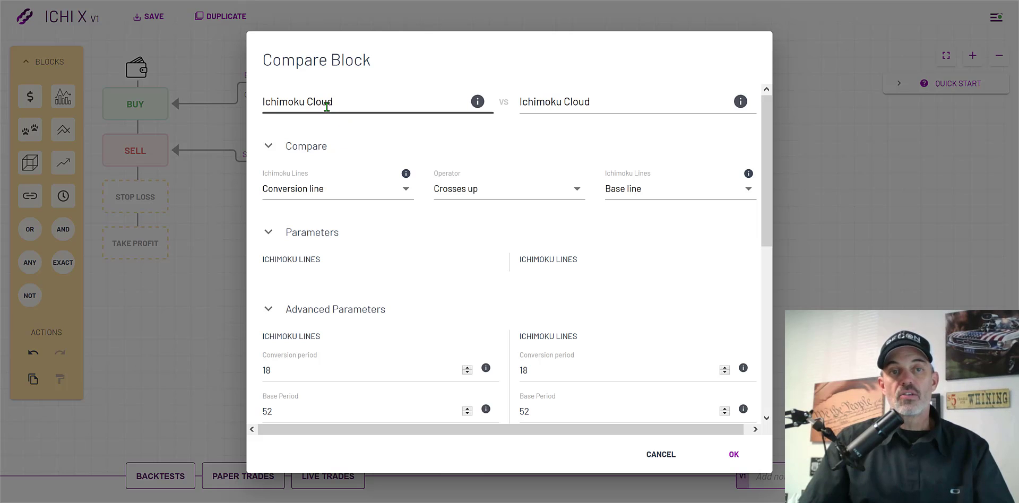
pyautogui.click(509, 192)
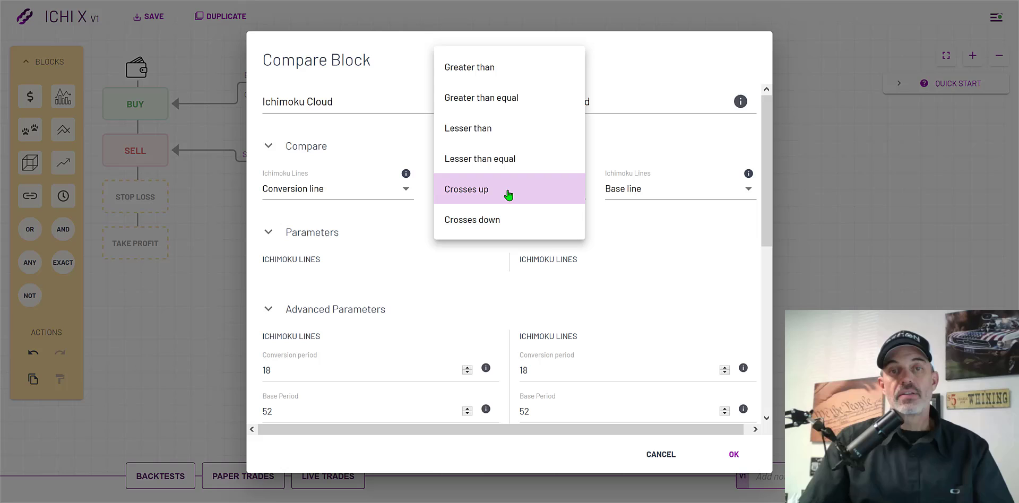
pyautogui.click(494, 220)
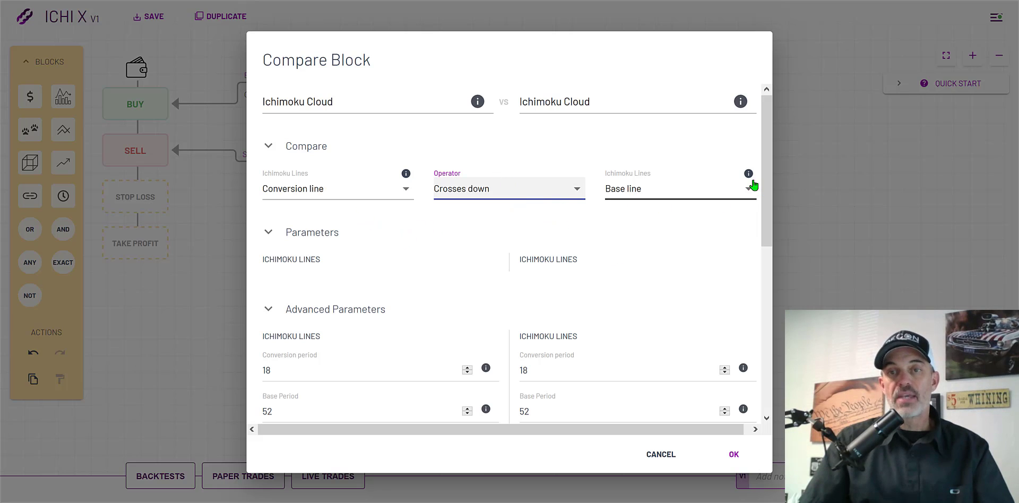
pyautogui.scroll(-4, 764, 179)
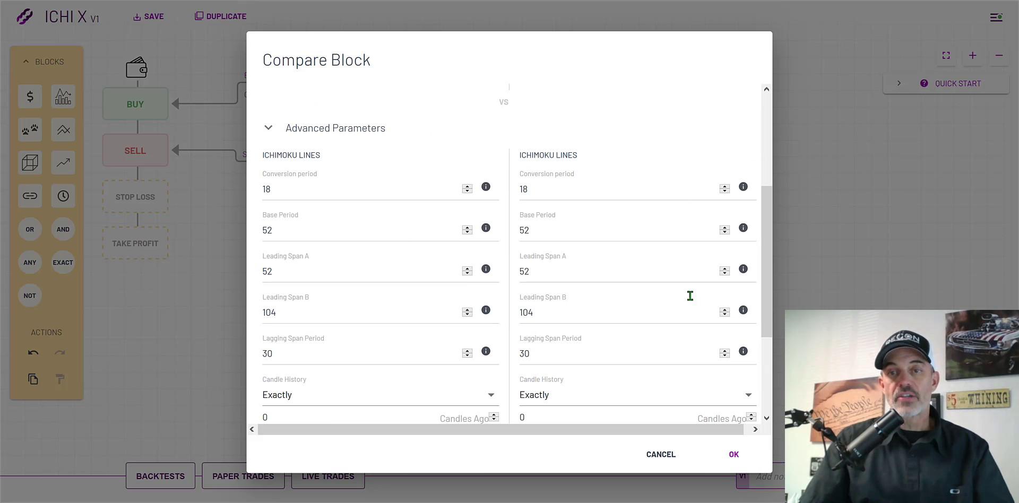
pyautogui.scroll(-3, 766, 249)
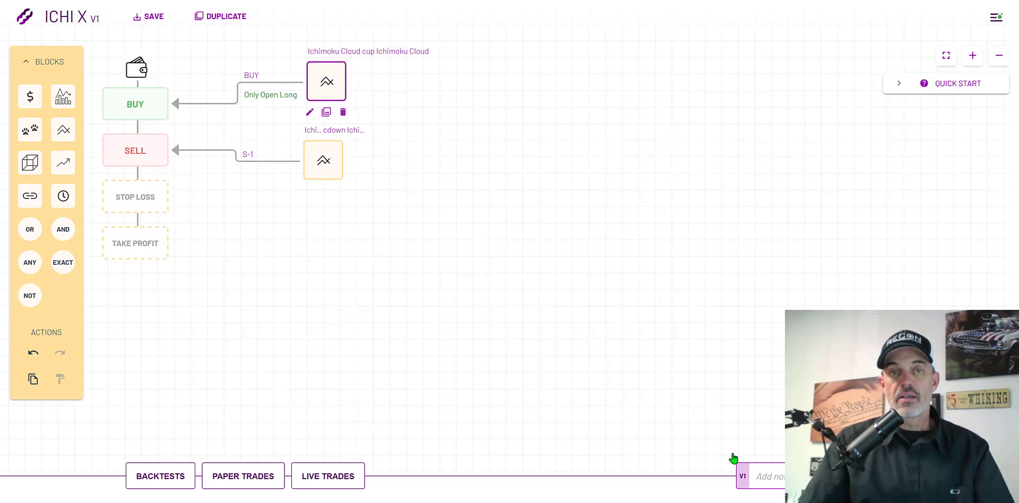
pyautogui.click(733, 454)
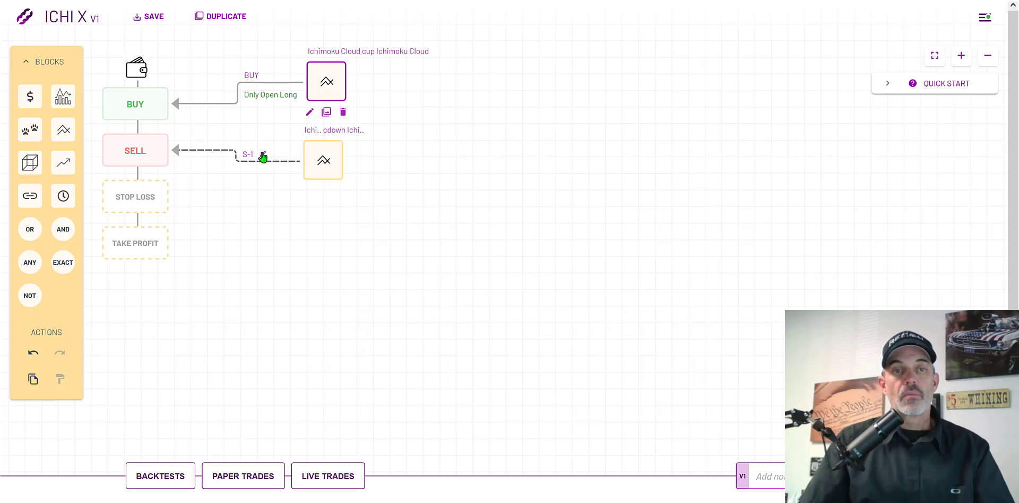
# Uncheck Reverse open long to short on the S-1 path so it only closes longs.
pyautogui.click(263, 156)
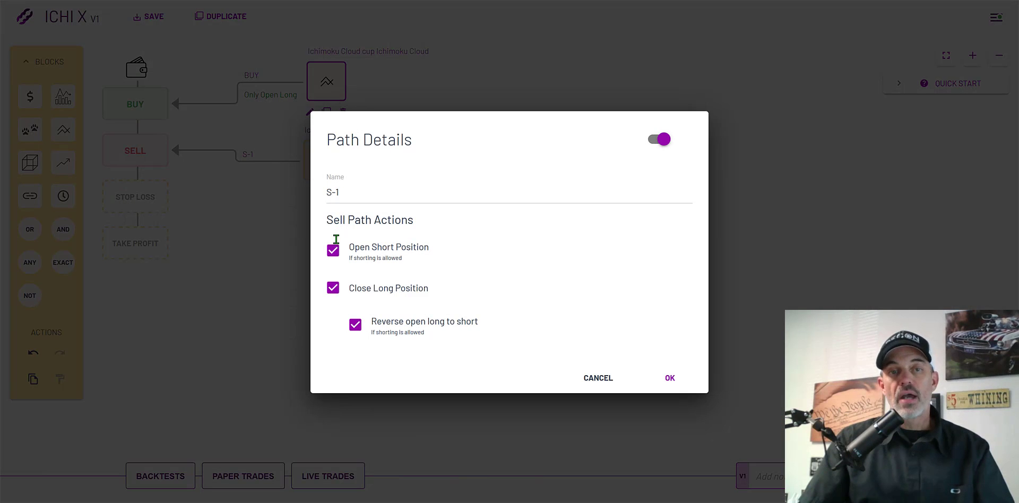
pyautogui.click(353, 326)
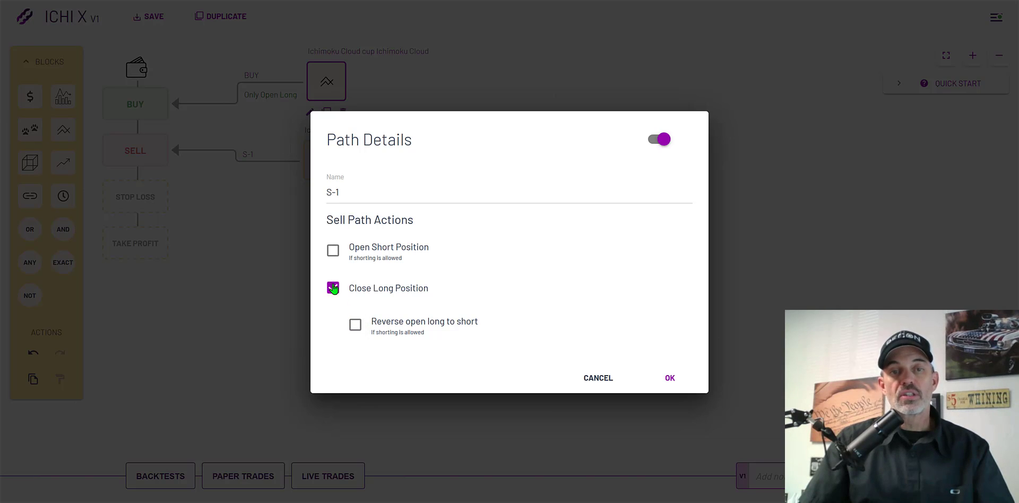
pyautogui.click(670, 379)
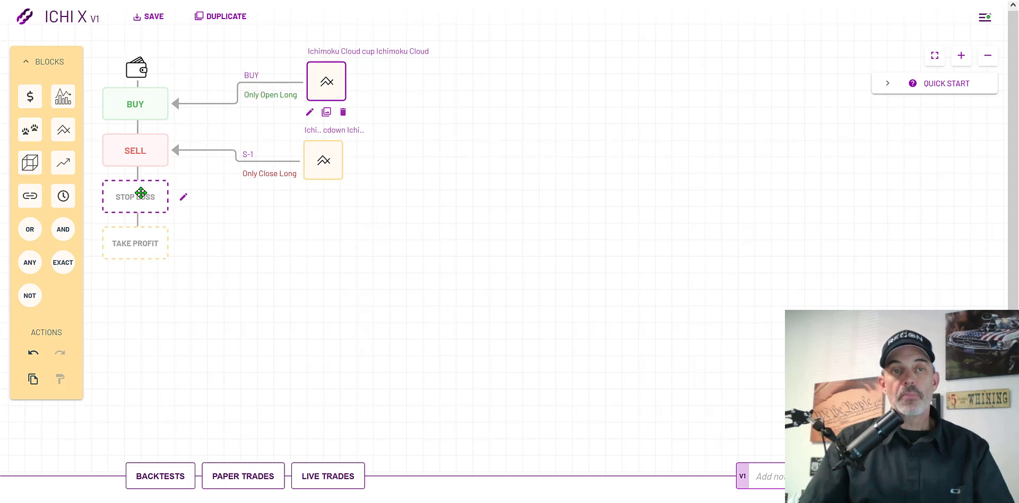
pyautogui.click(184, 199)
pyautogui.click(333, 246)
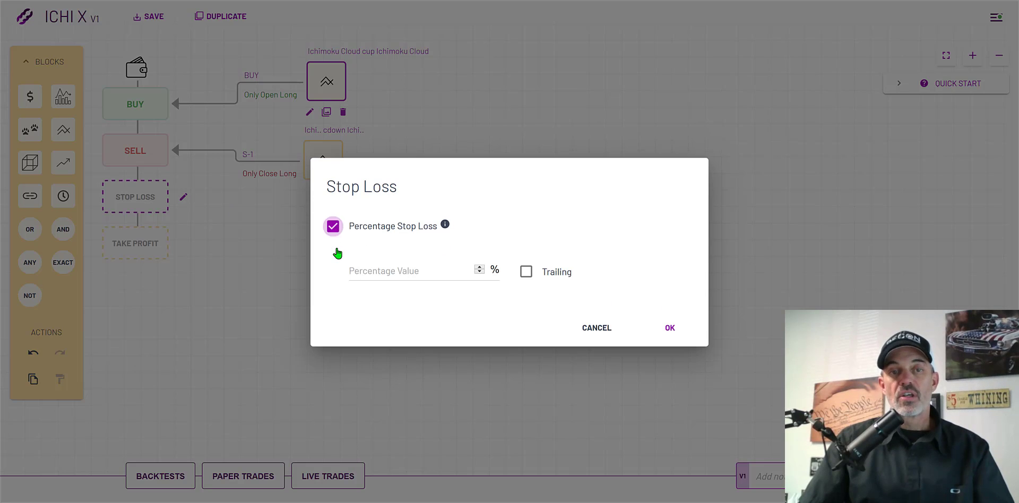
pyautogui.click(412, 274)
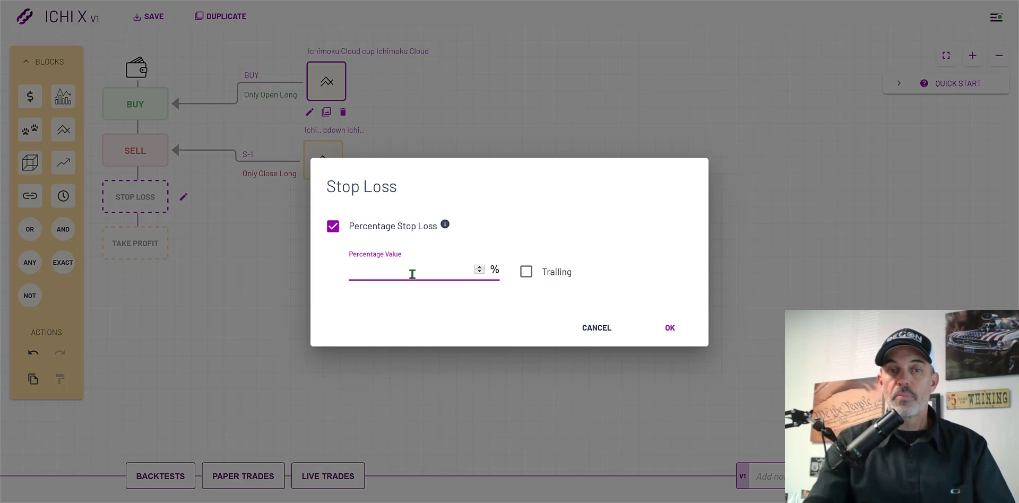
pyautogui.write('4')
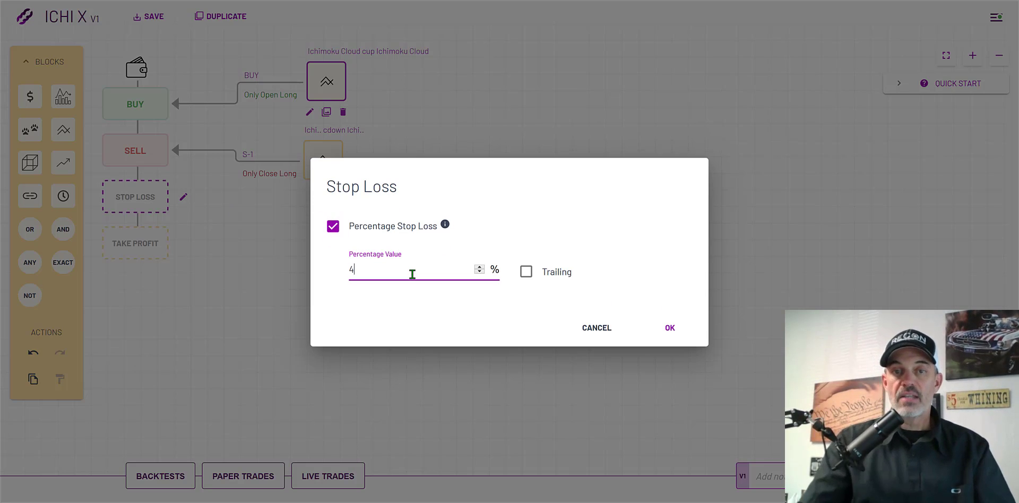
pyautogui.click(332, 227)
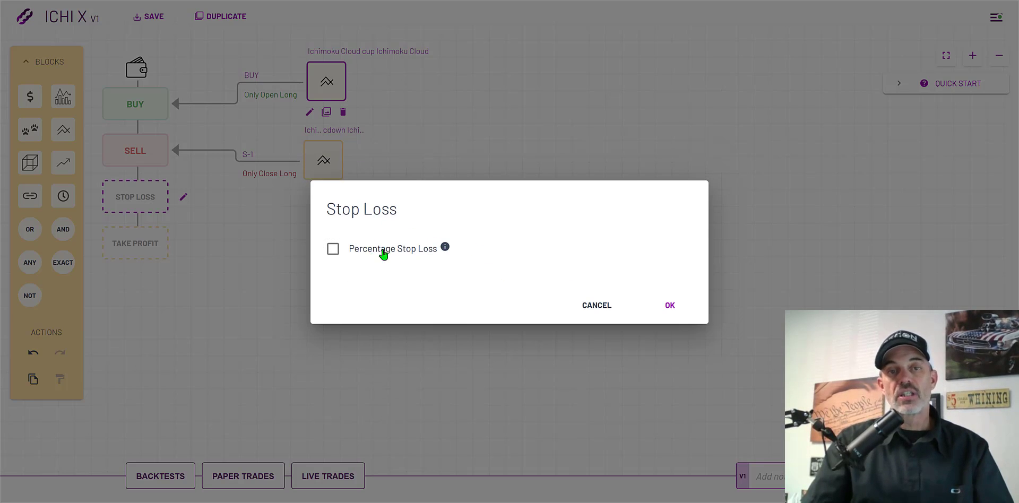
pyautogui.moveTo(441, 252)
pyautogui.click(672, 307)
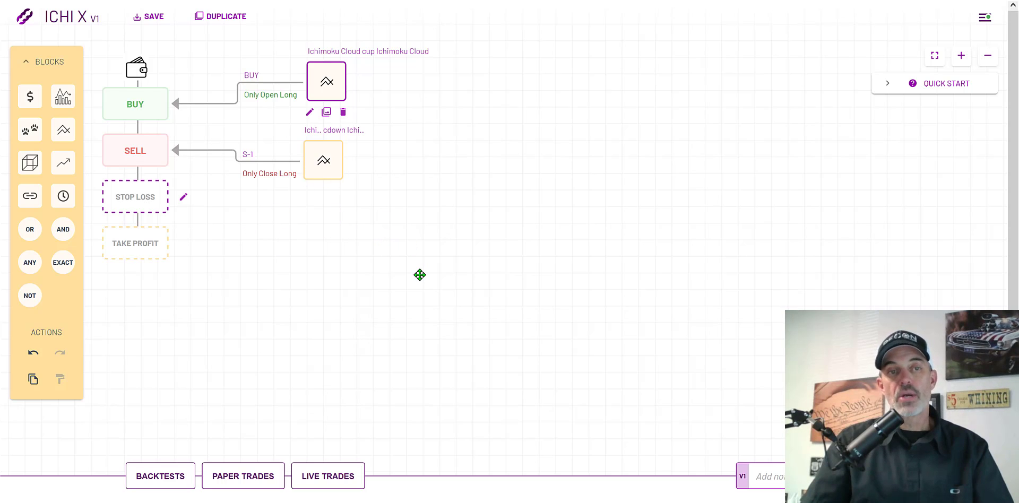
# Try a 2% trailing percentage take profit, then switch it off and leave no take profit.
pyautogui.click(141, 244)
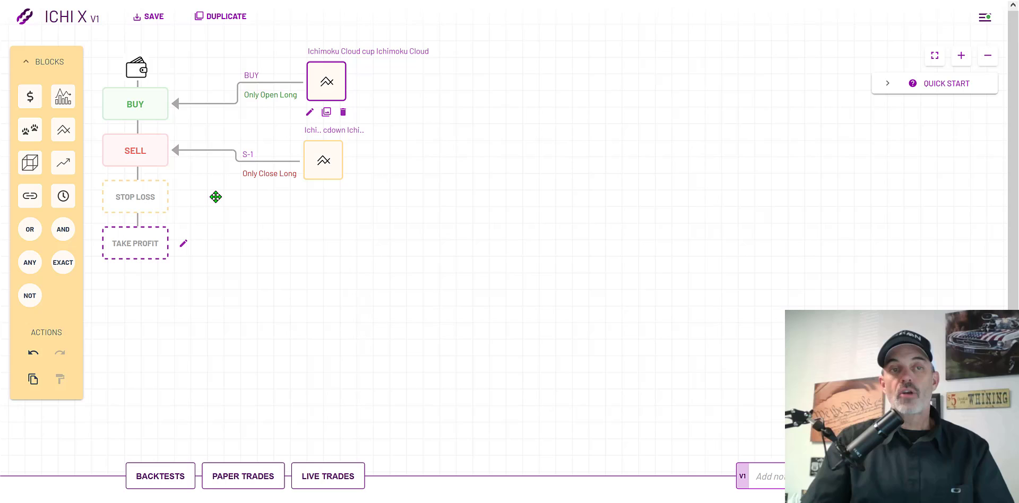
pyautogui.click(184, 246)
pyautogui.click(333, 249)
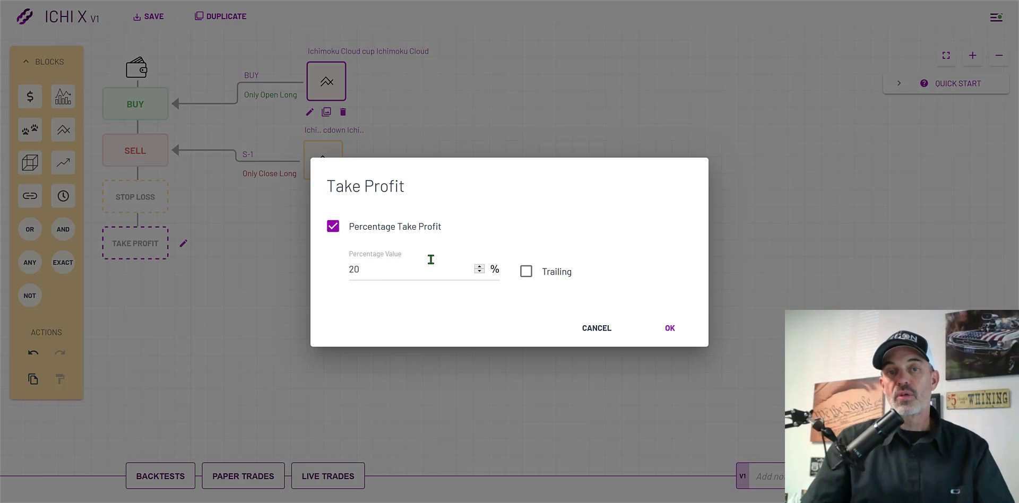
pyautogui.click(525, 272)
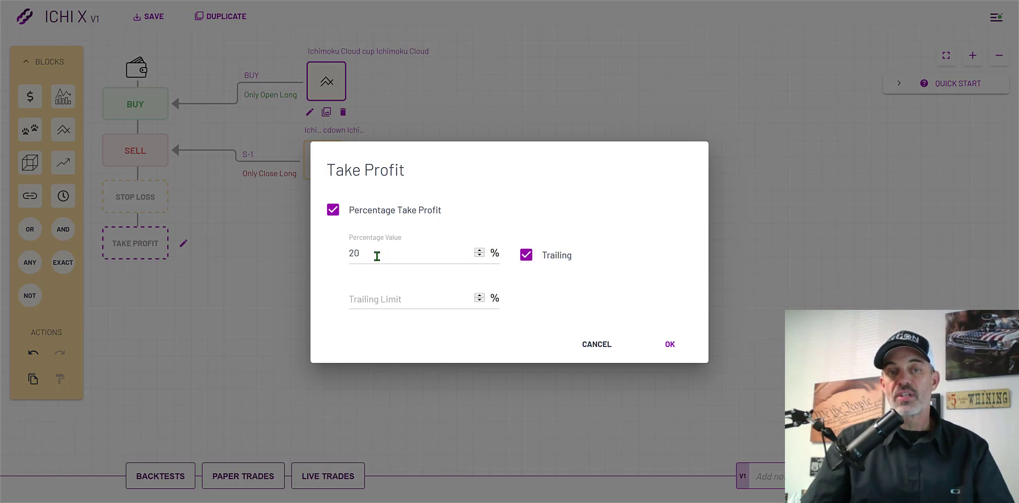
pyautogui.click(407, 296)
pyautogui.write('2')
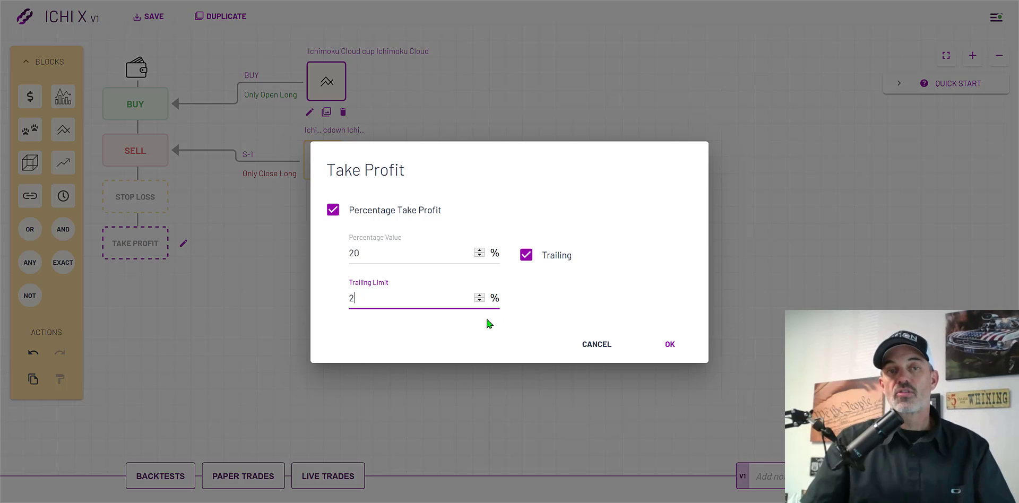
pyautogui.click(334, 212)
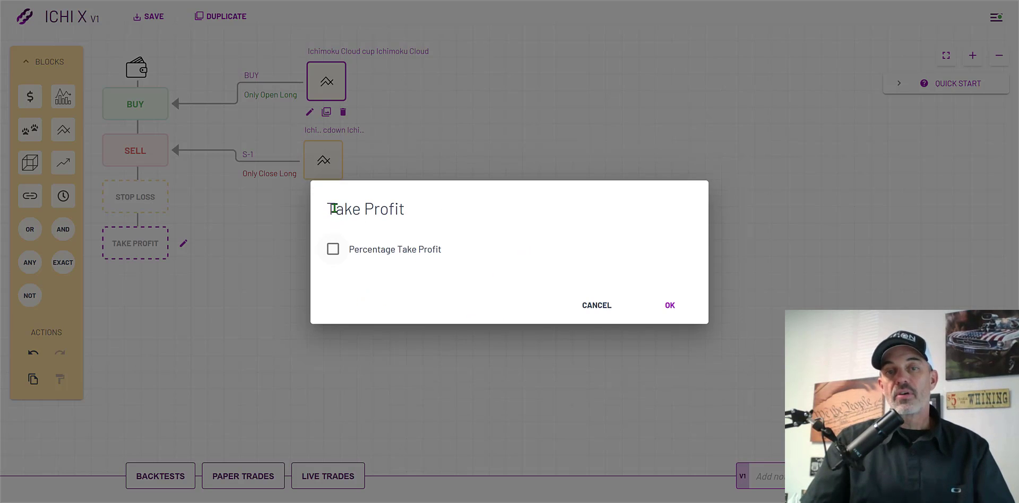
pyautogui.click(671, 307)
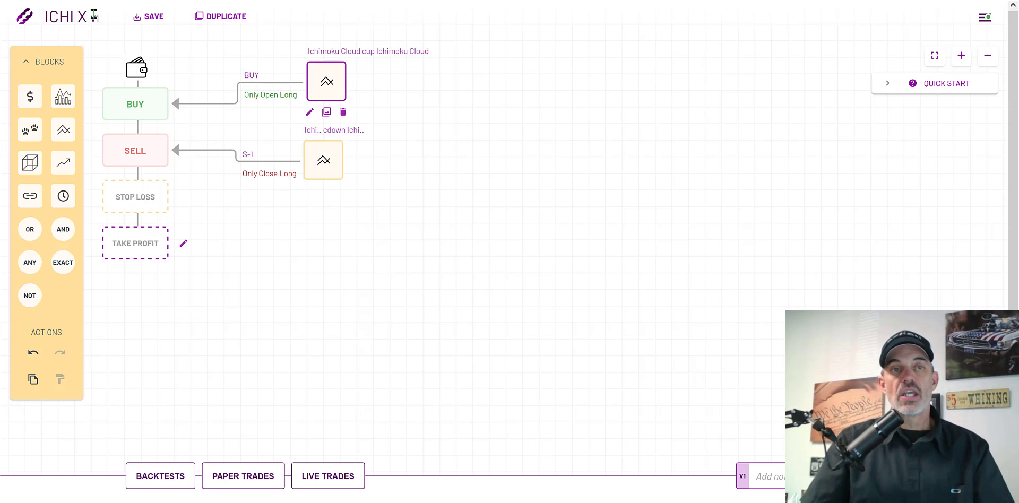
# Save the strategy as V2 and start a 1H backtest on Binance US ETH/USDT.
pyautogui.click(151, 21)
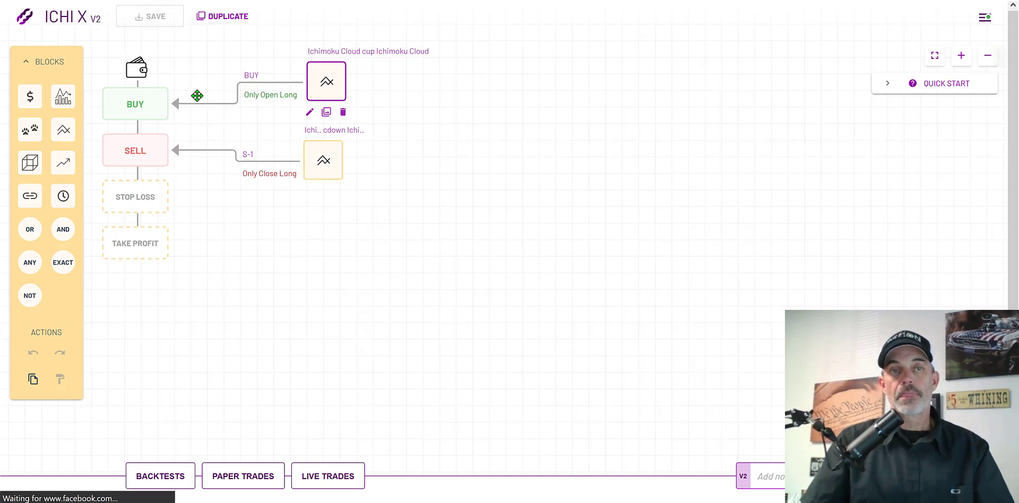
pyautogui.click(167, 479)
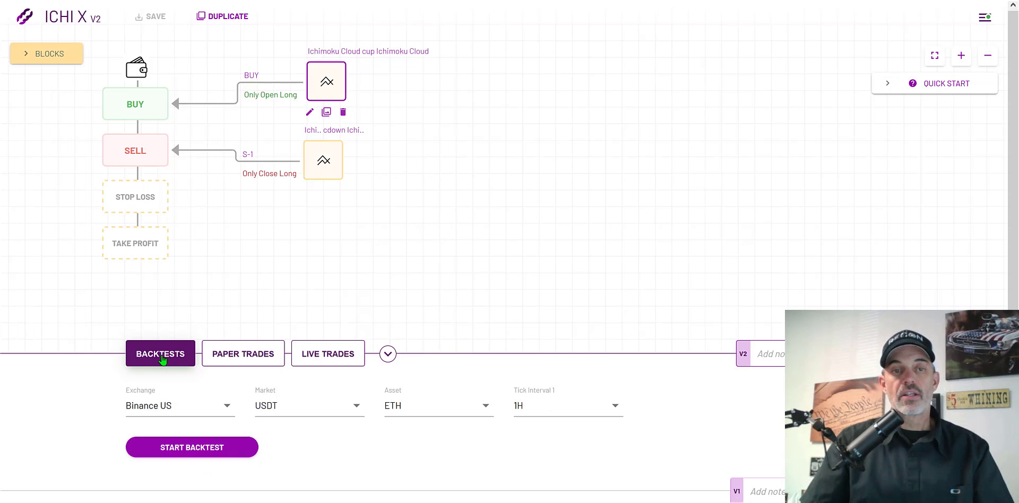
pyautogui.click(227, 410)
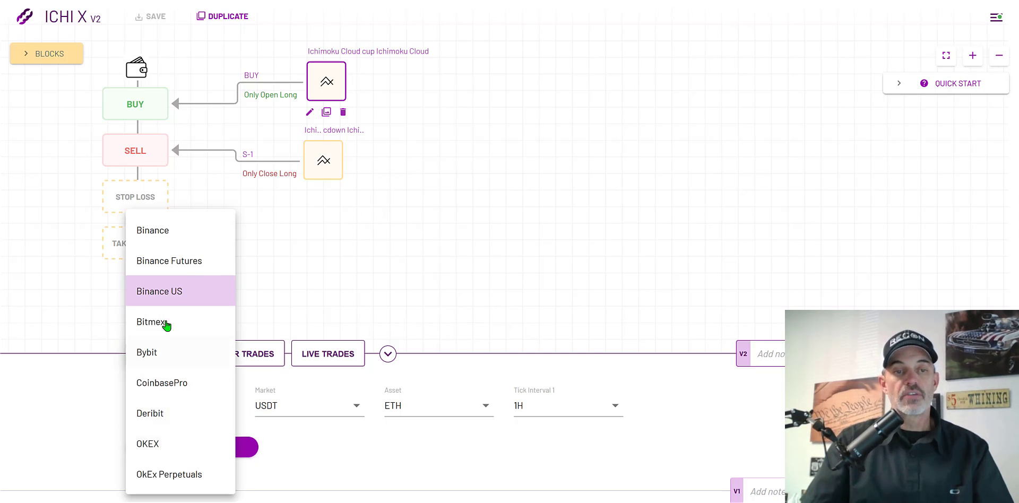
pyautogui.click(177, 297)
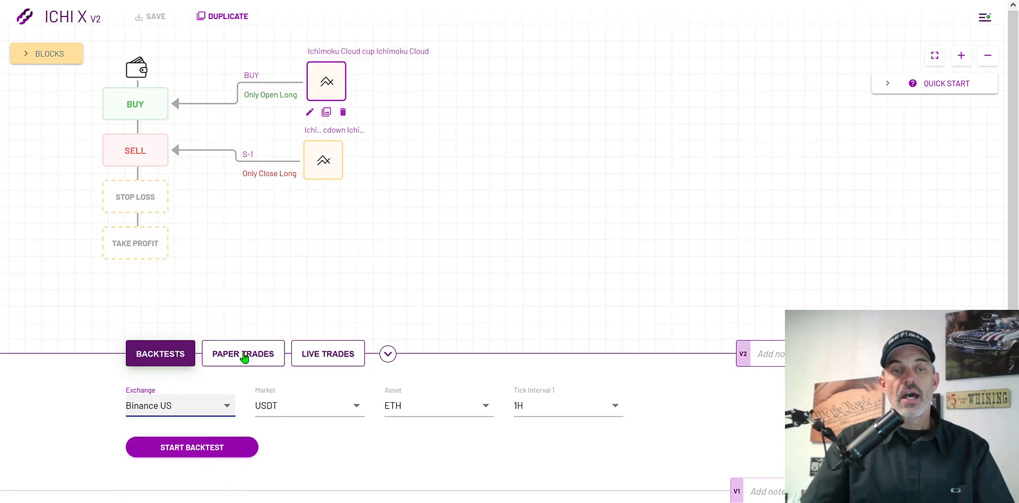
pyautogui.click(357, 410)
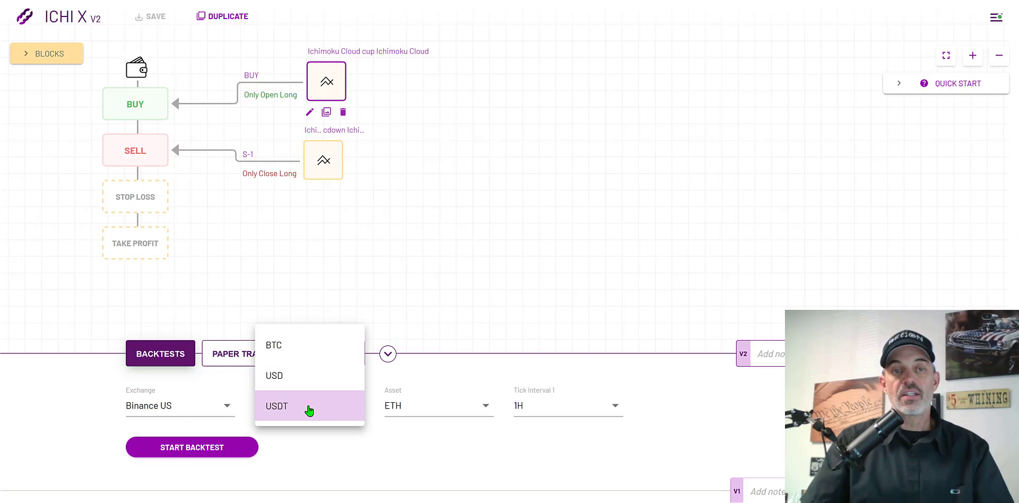
pyautogui.click(311, 409)
pyautogui.click(410, 411)
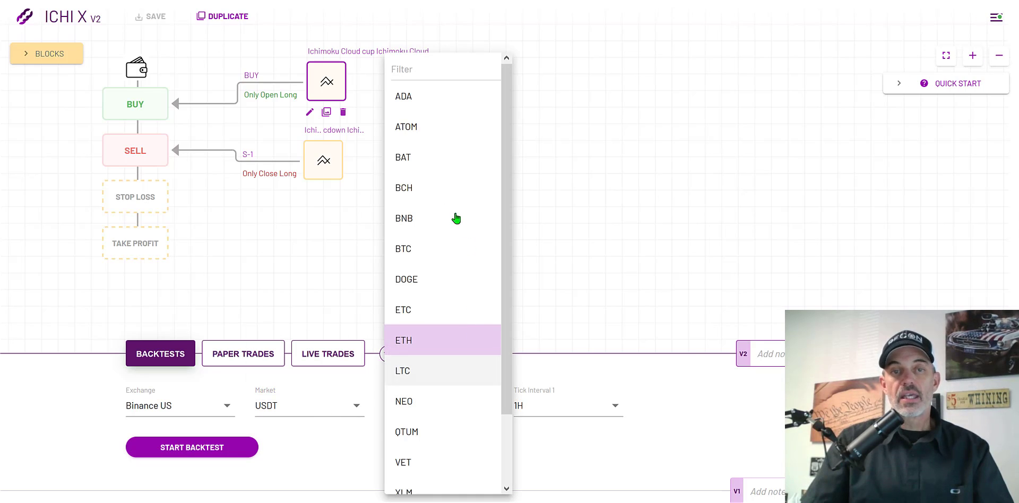
pyautogui.click(420, 339)
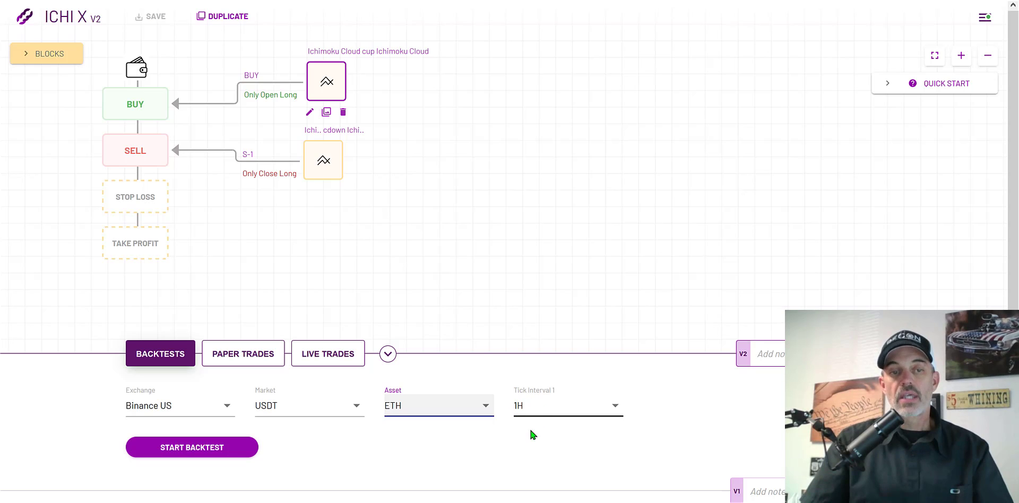
pyautogui.click(205, 452)
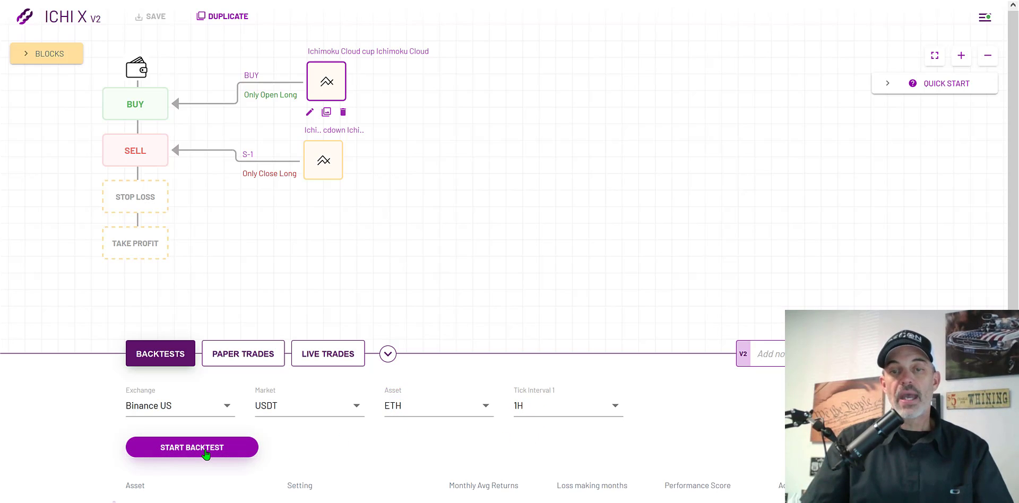
# Limit the backtest to the 3M range, 1st Sep–1st Dec 2020, and recalculate.
pyautogui.scroll(-2, 403, 383)
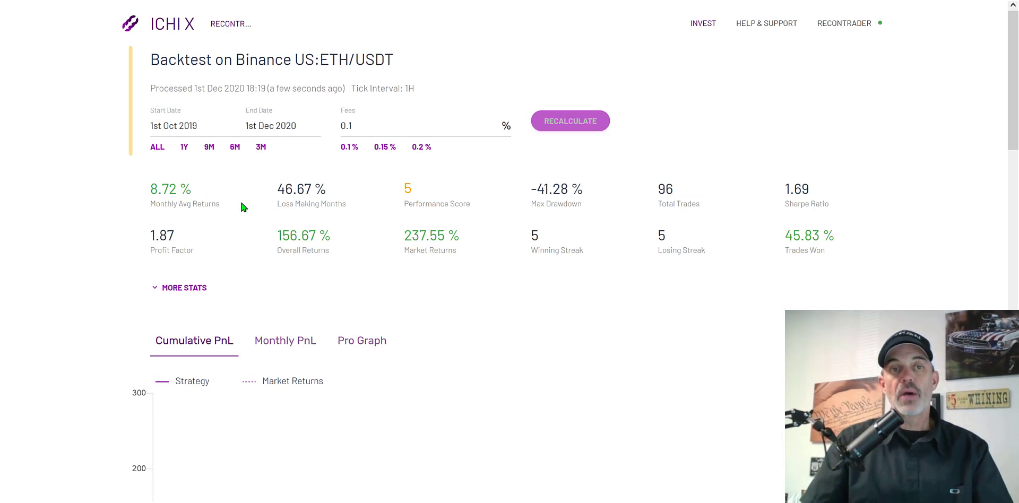
pyautogui.click(262, 150)
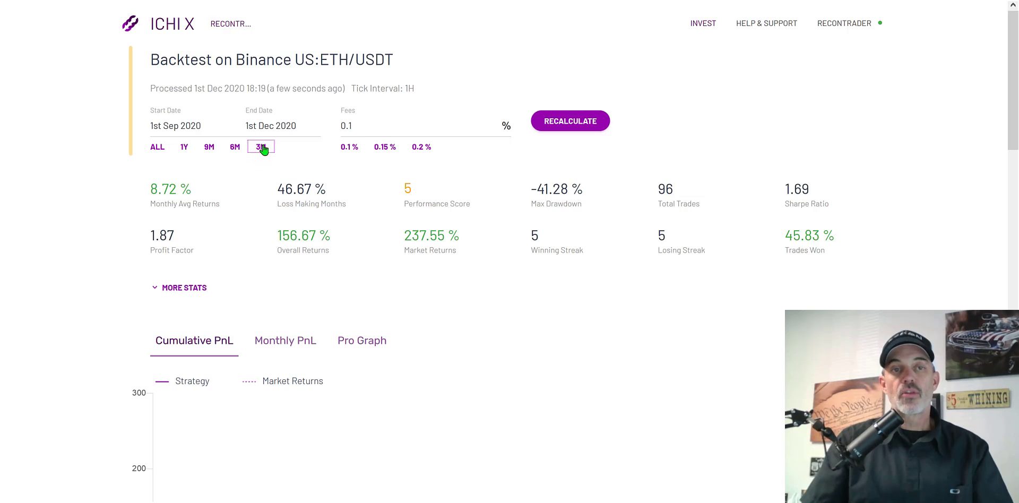
pyautogui.click(579, 123)
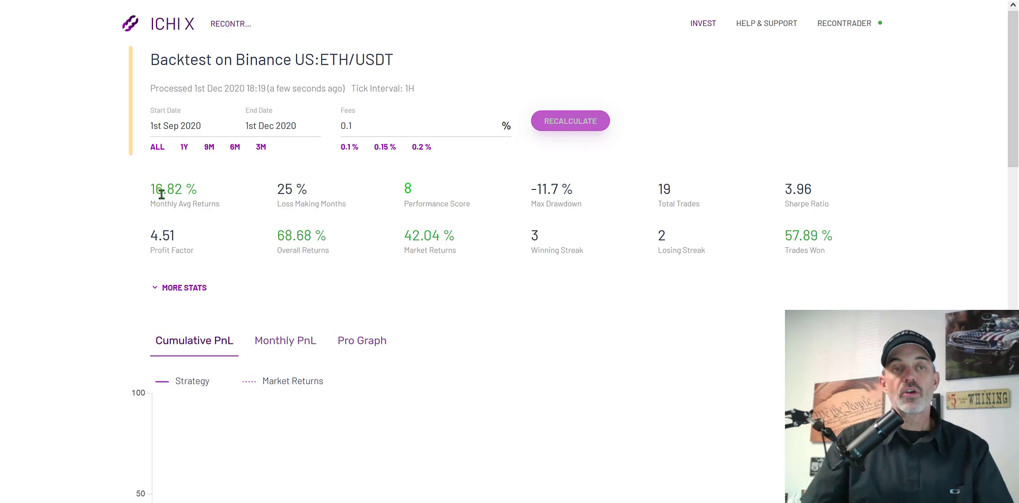
# Highlight the 16.82% monthly average, 68.68% overall and 42.04% market returns figures.
pyautogui.moveTo(151, 194); pyautogui.dragTo(229, 198)
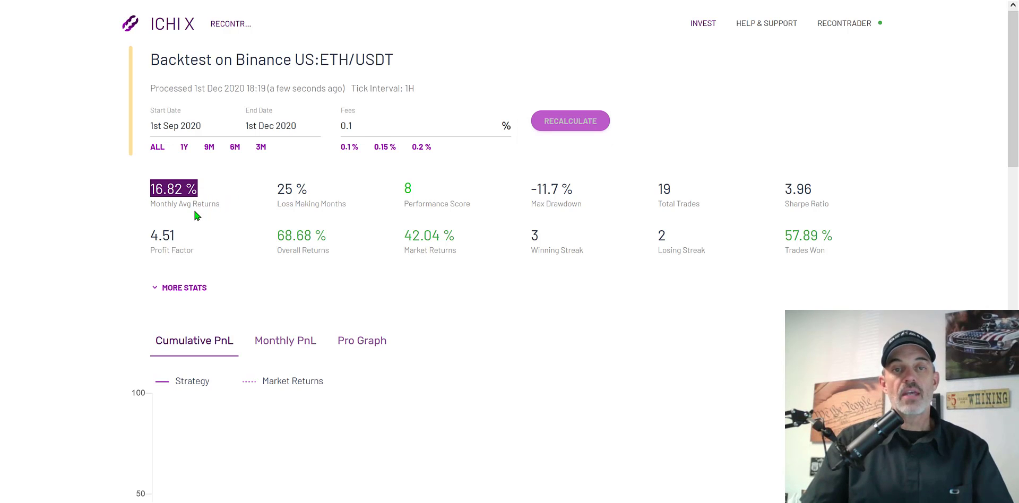
pyautogui.click(279, 250)
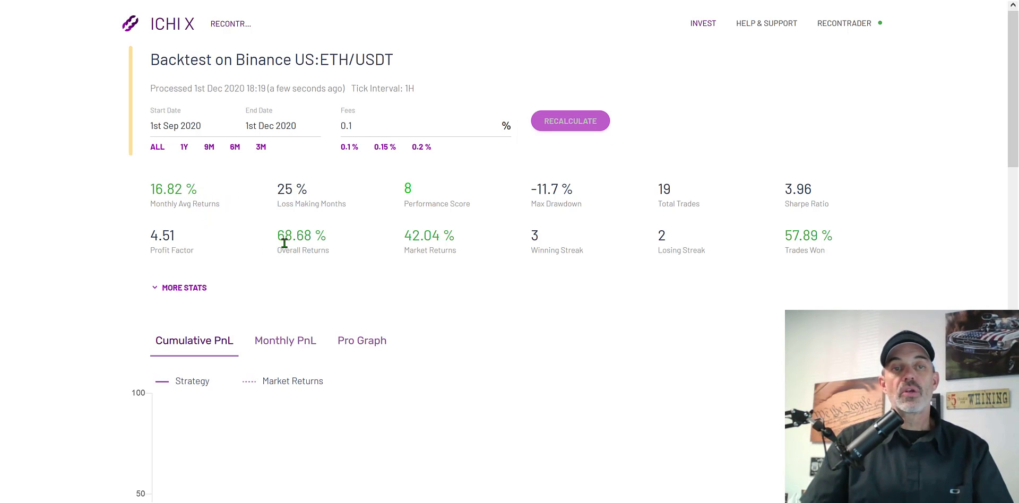
pyautogui.moveTo(279, 241); pyautogui.dragTo(335, 244)
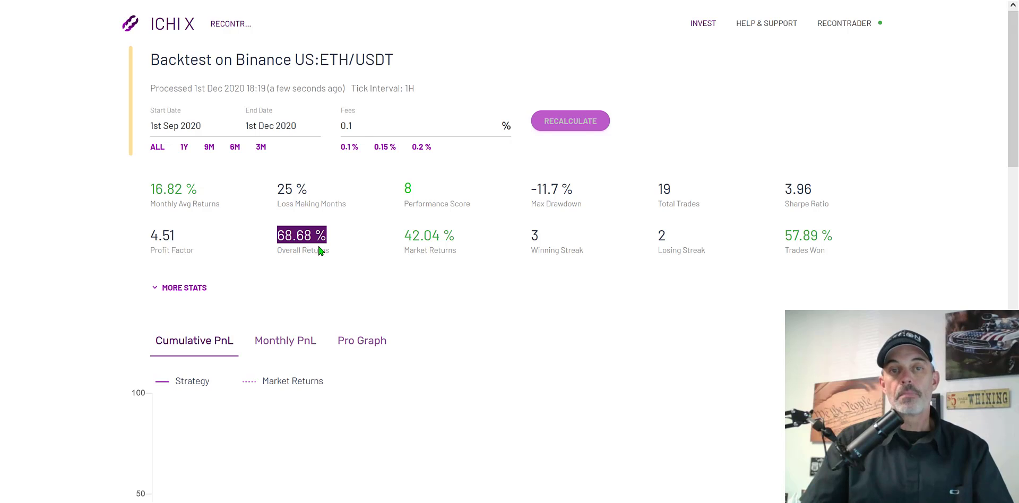
pyautogui.moveTo(402, 235); pyautogui.dragTo(467, 244)
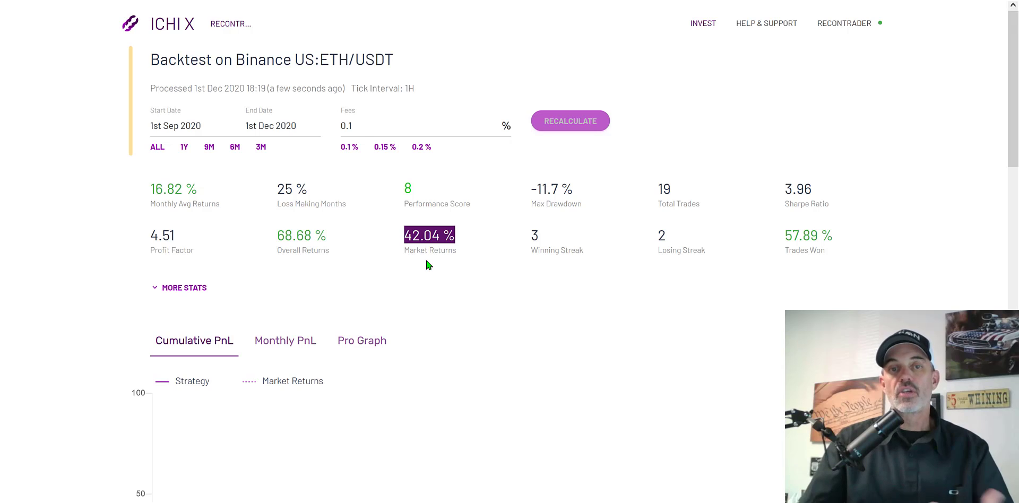
pyautogui.moveTo(427, 252)
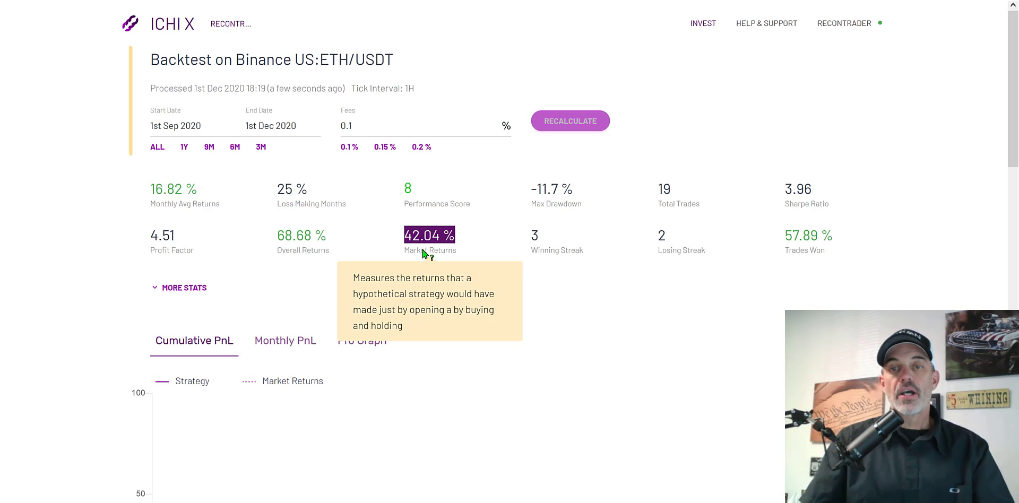
pyautogui.click(740, 151)
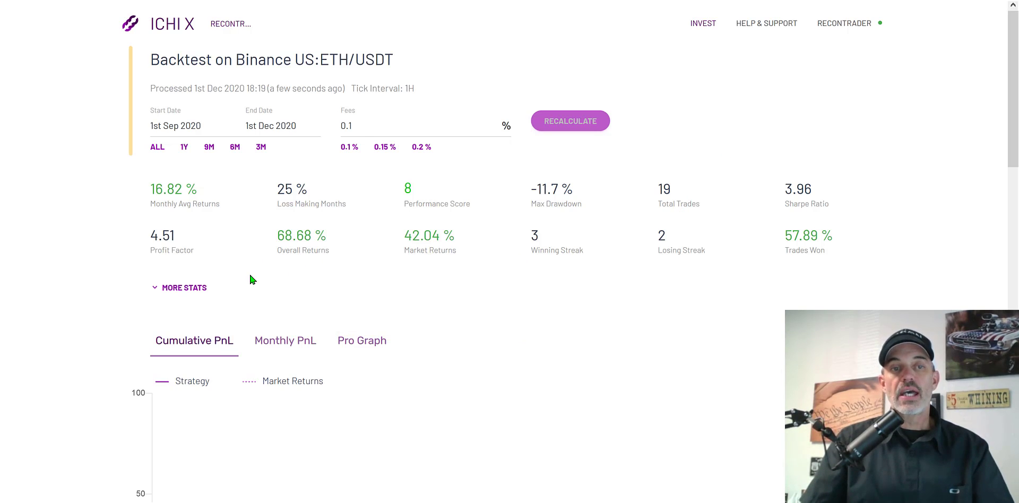
pyautogui.click(186, 288)
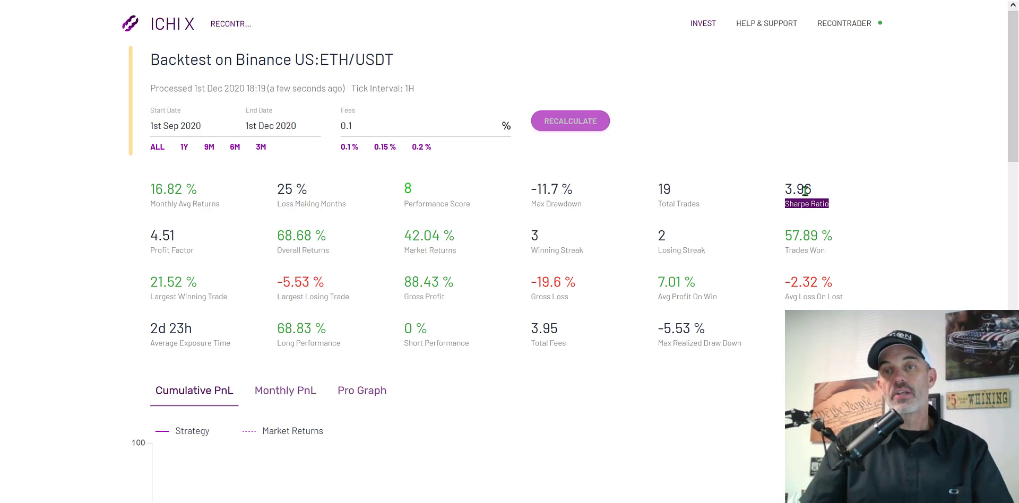
pyautogui.moveTo(813, 205)
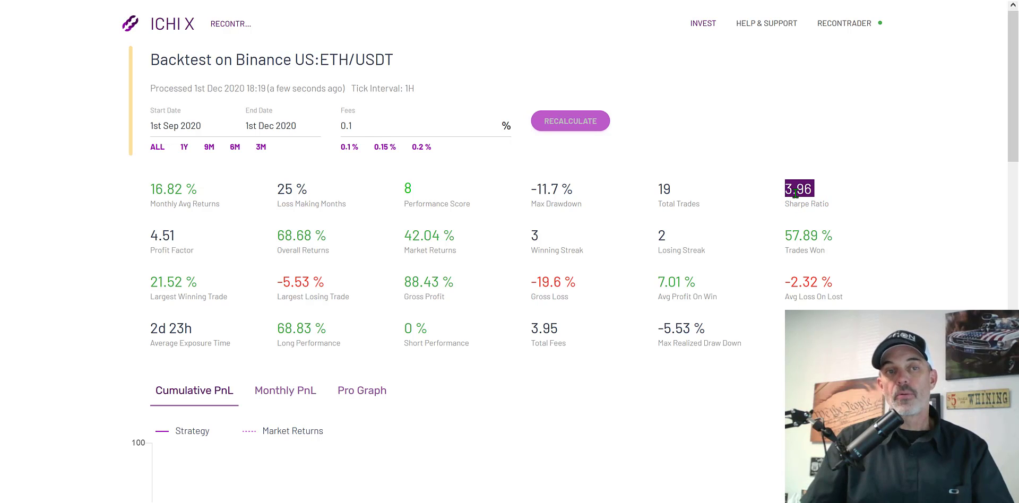
pyautogui.click(176, 277)
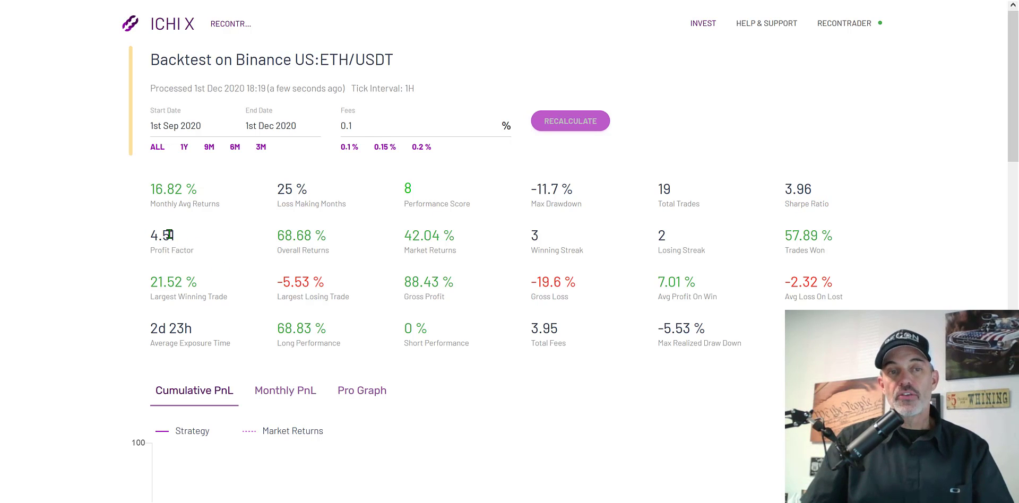
pyautogui.moveTo(182, 252)
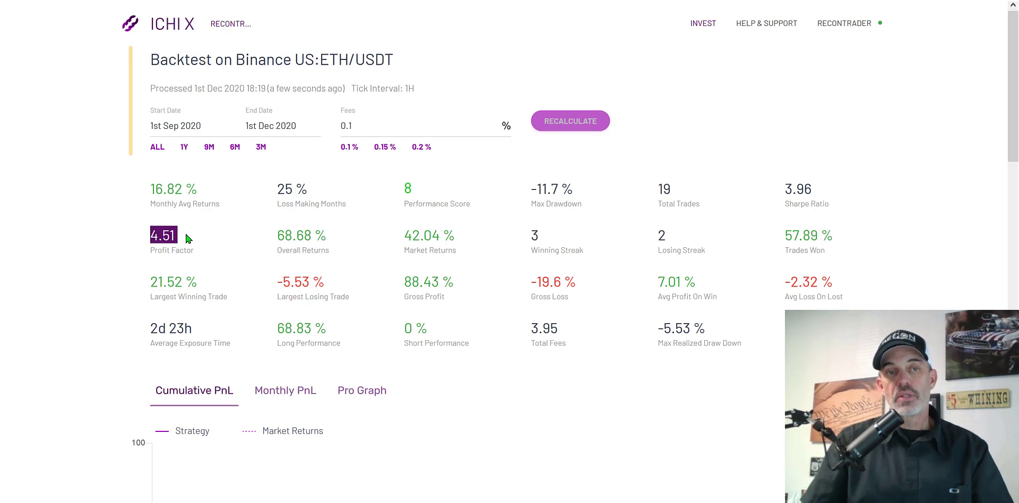
pyautogui.click(210, 239)
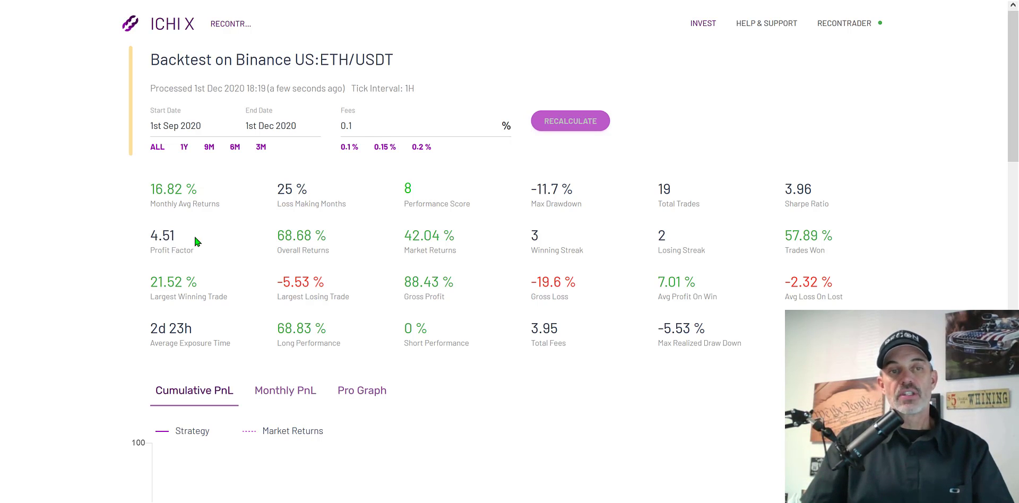
pyautogui.doubleClick(194, 237)
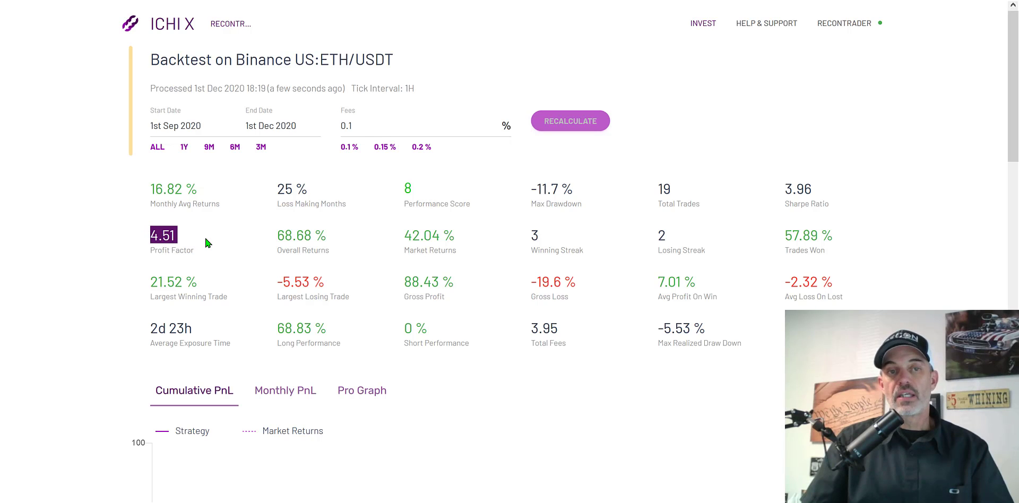
pyautogui.moveTo(205, 236); pyautogui.dragTo(461, 231)
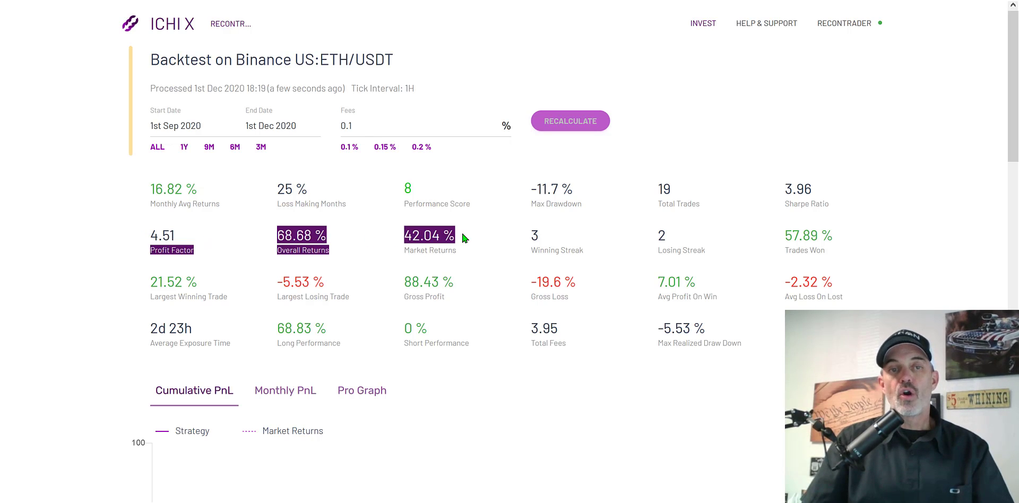
pyautogui.click(392, 254)
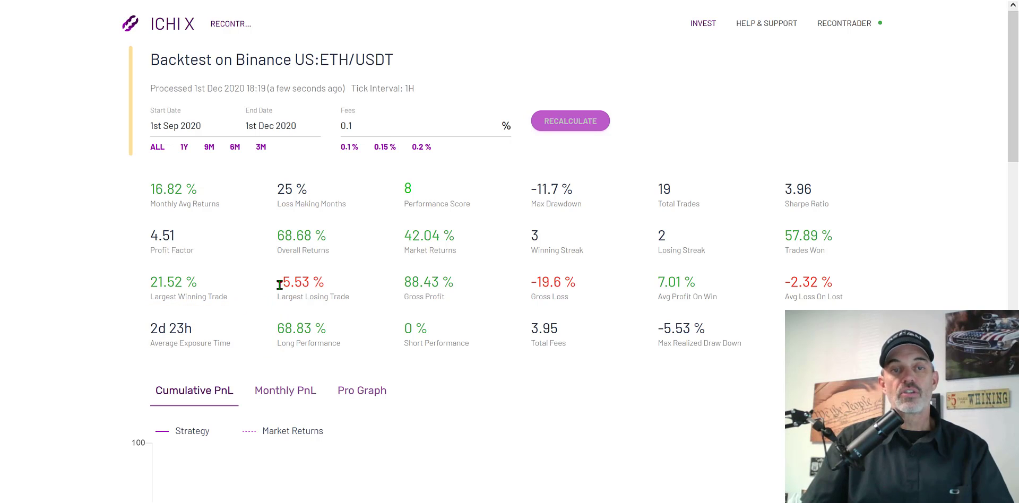
pyautogui.moveTo(280, 285); pyautogui.dragTo(335, 288)
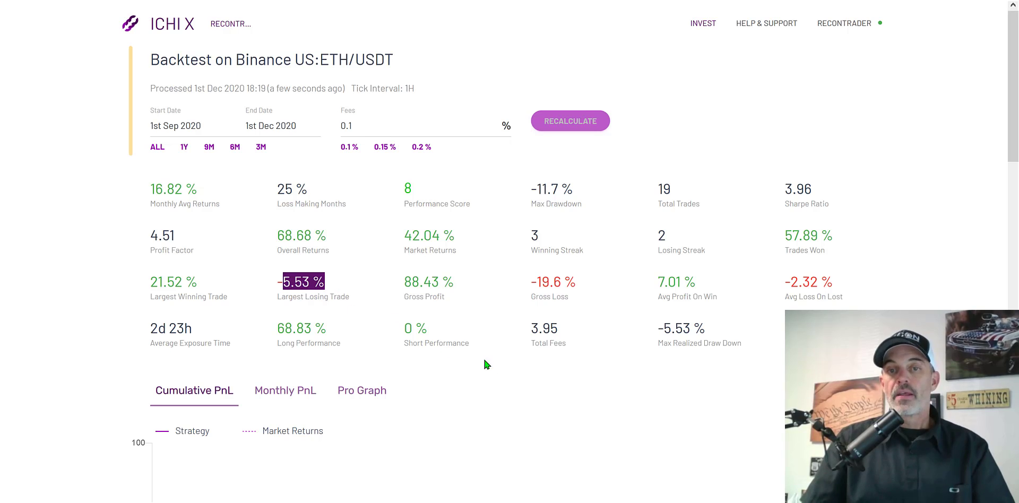
pyautogui.click(850, 285)
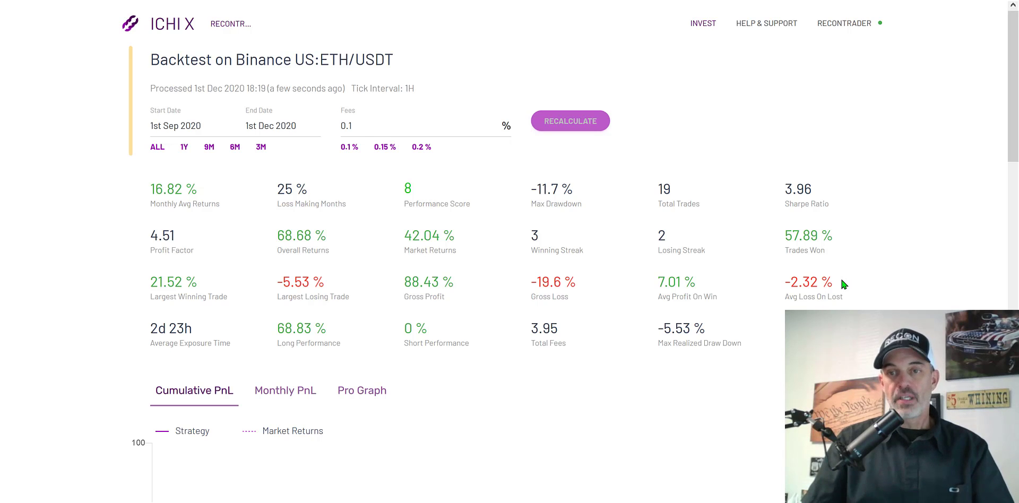
pyautogui.moveTo(843, 284); pyautogui.dragTo(785, 283)
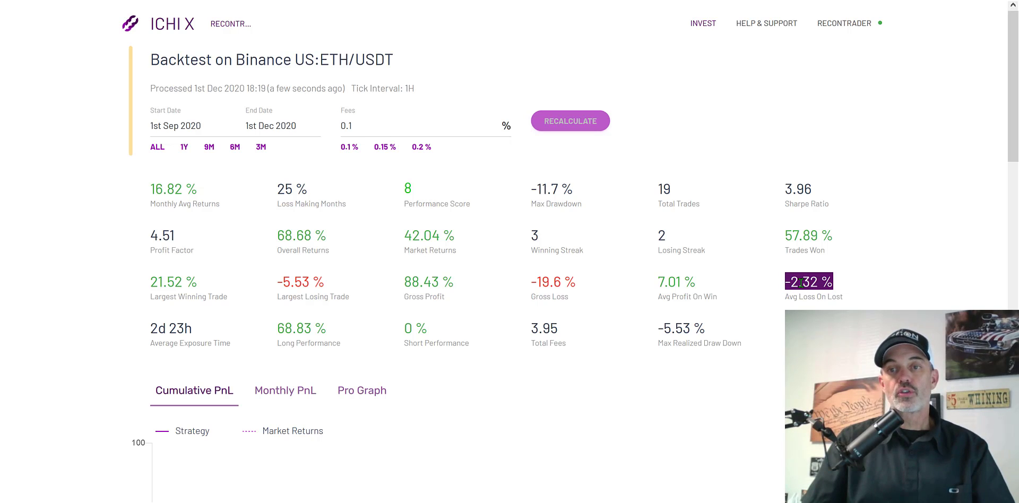
pyautogui.moveTo(700, 282); pyautogui.dragTo(642, 276)
pyautogui.click(727, 282)
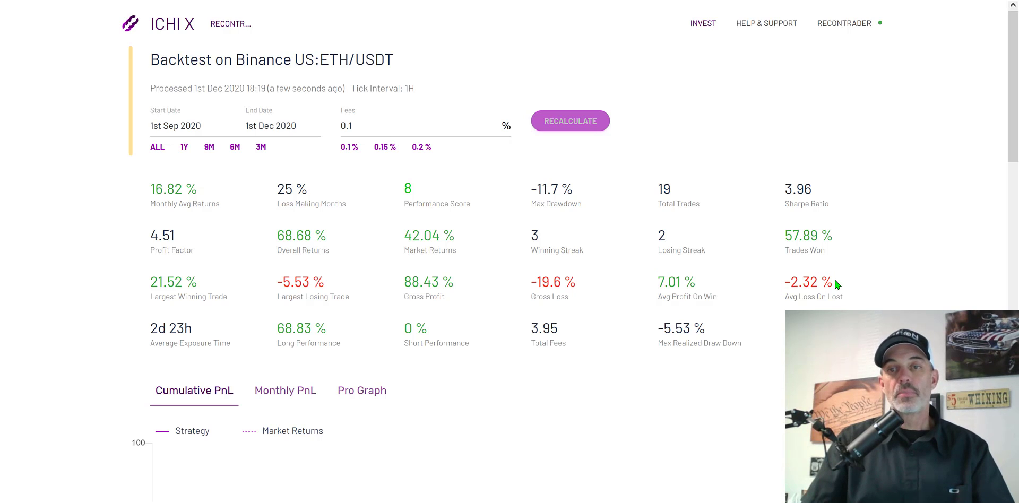
pyautogui.moveTo(835, 282); pyautogui.dragTo(784, 282)
pyautogui.moveTo(700, 282); pyautogui.dragTo(655, 281)
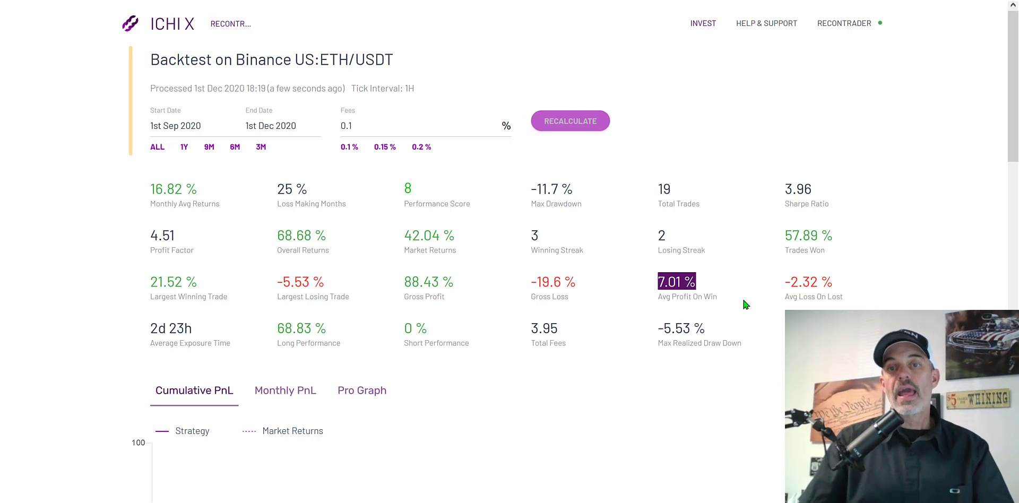
pyautogui.moveTo(845, 286); pyautogui.dragTo(791, 283)
pyautogui.moveTo(693, 283); pyautogui.dragTo(659, 282)
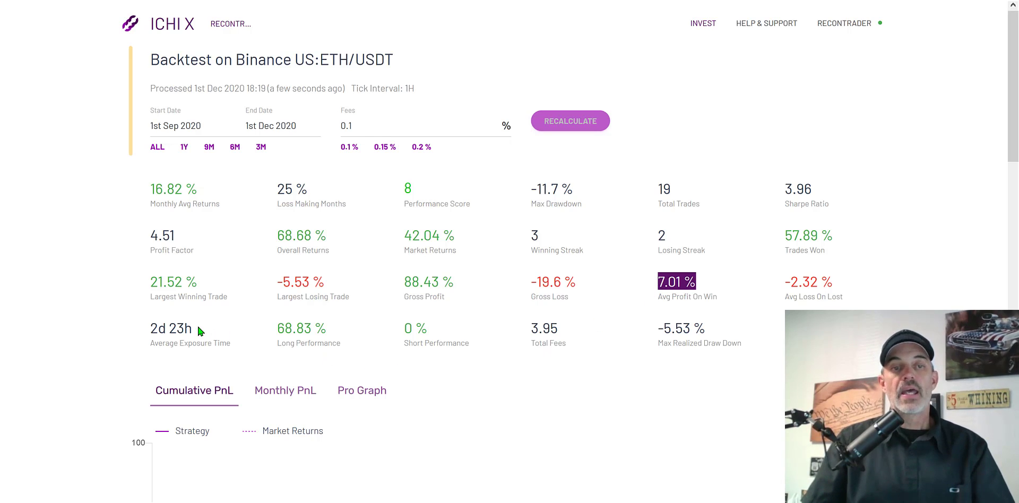
pyautogui.click(660, 190)
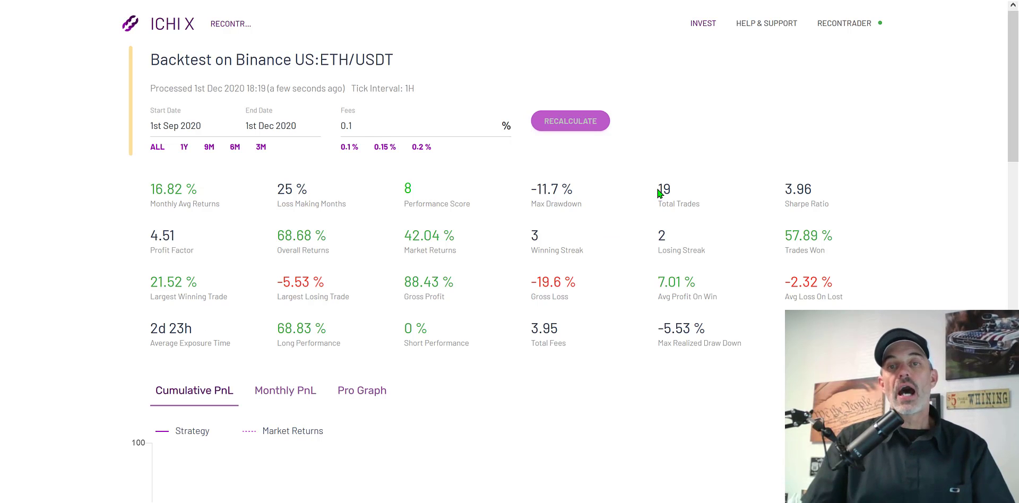
pyautogui.moveTo(660, 190); pyautogui.dragTo(708, 188)
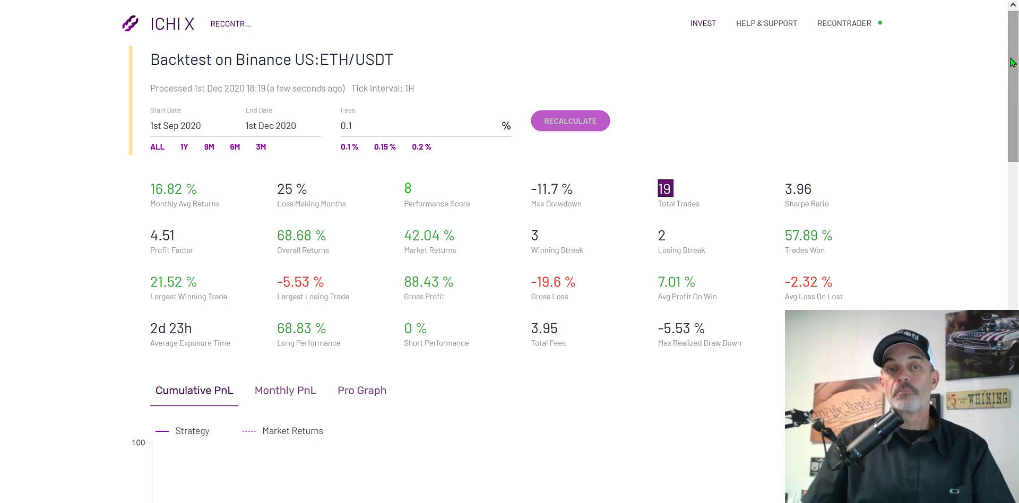
pyautogui.moveTo(1009, 73); pyautogui.dragTo(1009, 139)
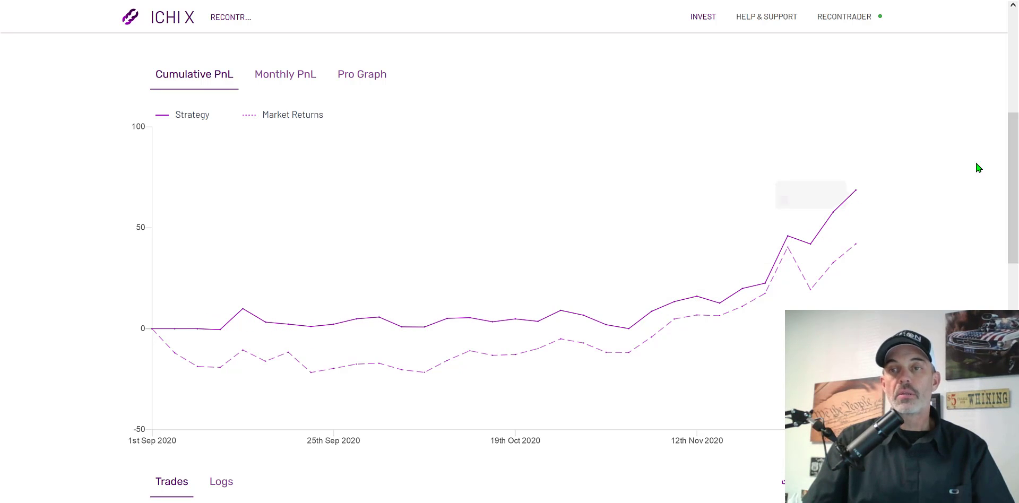
# Scroll to the Trades table and view the details of trade 19.
pyautogui.moveTo(1010, 154); pyautogui.dragTo(1009, 276)
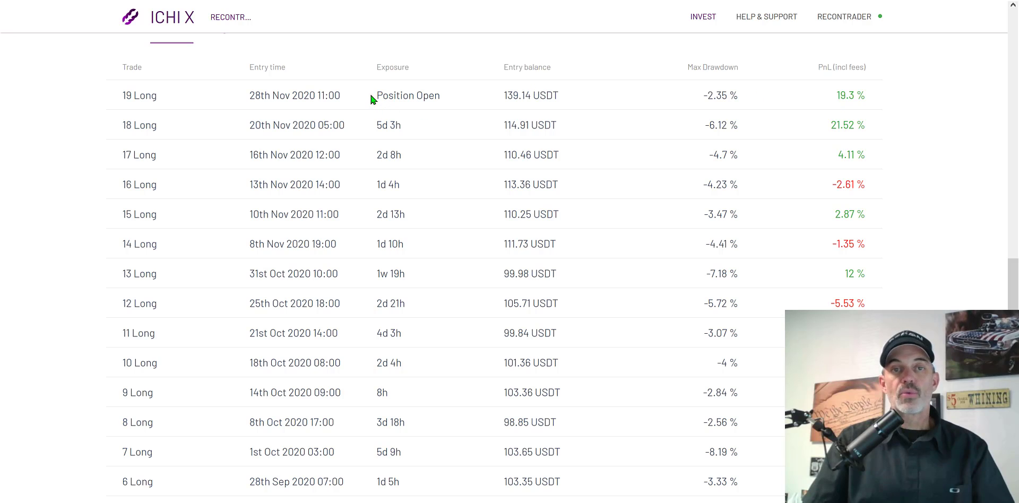
pyautogui.moveTo(371, 98); pyautogui.dragTo(488, 101)
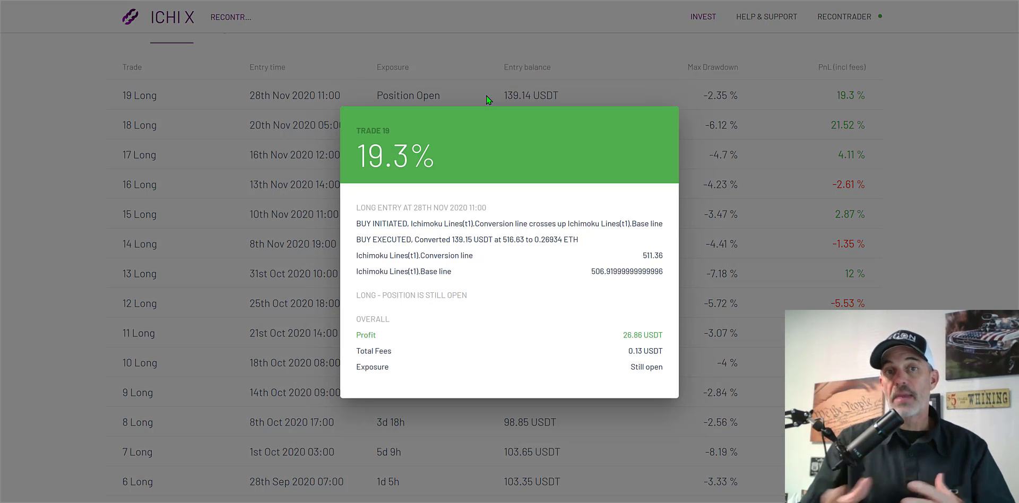
pyautogui.click(603, 82)
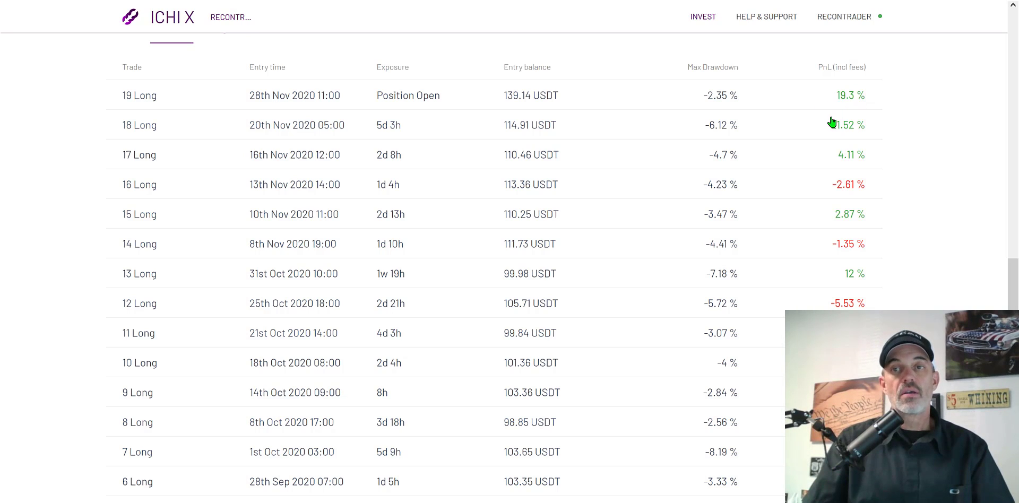
# Scroll back to the top and return to the ICHI X v2 strategy editor.
pyautogui.moveTo(1016, 275); pyautogui.dragTo(933, 219)
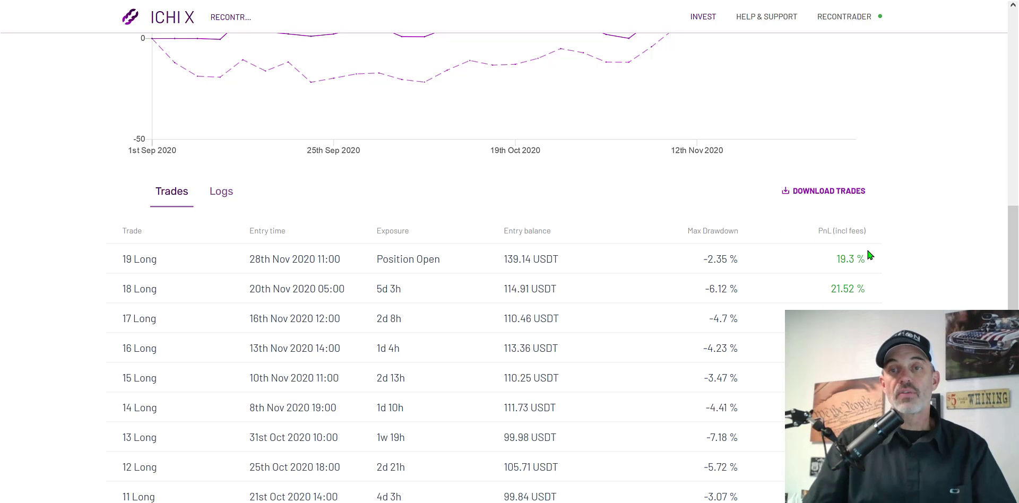
pyautogui.moveTo(1014, 227); pyautogui.dragTo(1010, 322)
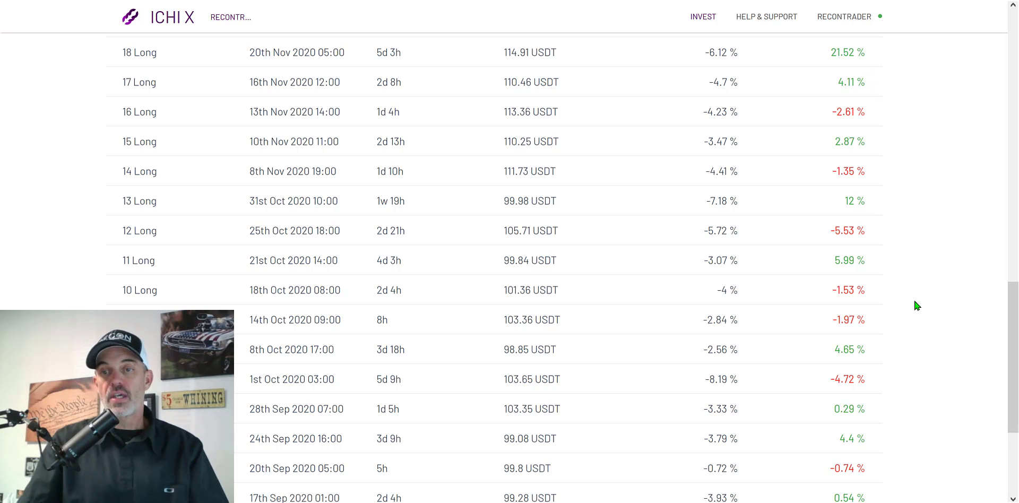
pyautogui.moveTo(1011, 307); pyautogui.dragTo(1006, 282)
pyautogui.scroll(3, 999, 251)
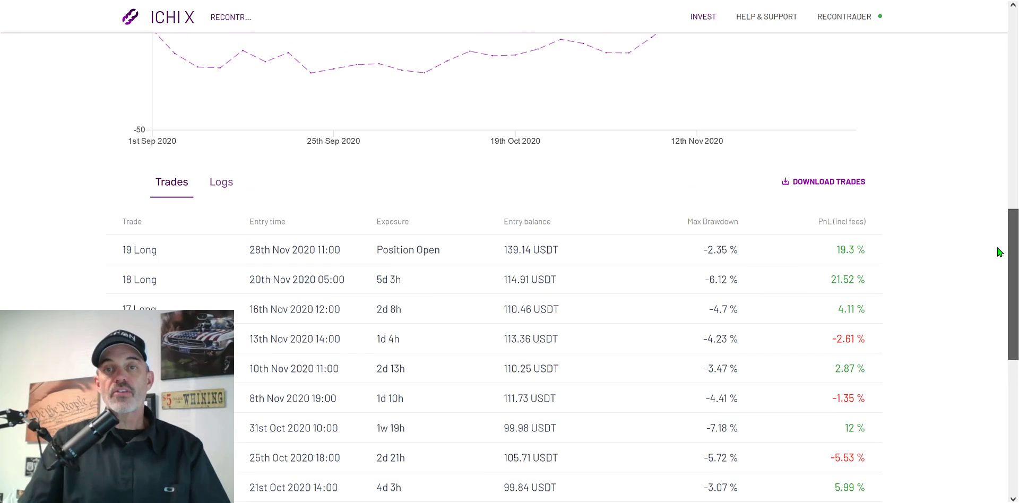
pyautogui.scroll(5, 999, 250)
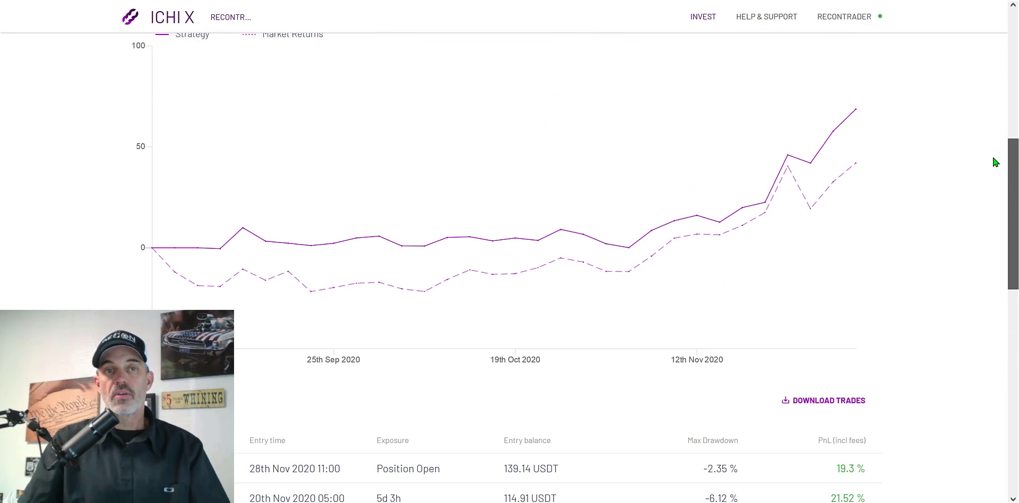
pyautogui.scroll(7, 993, 158)
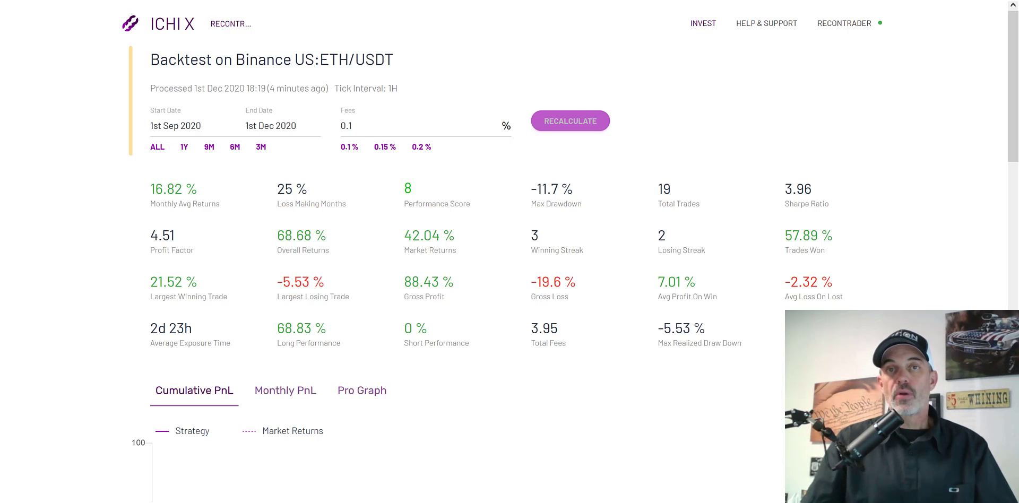
pyautogui.hotkey('ctrl', 'w')
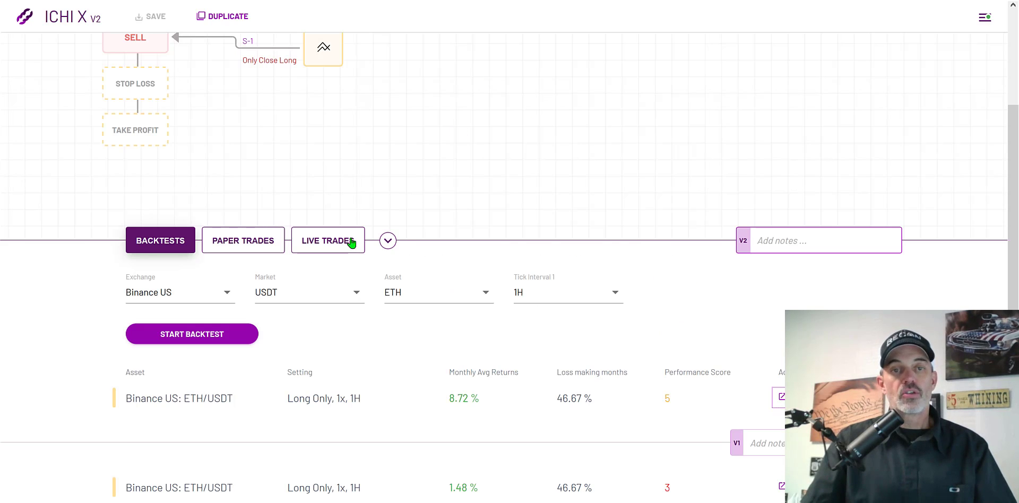
# Launch a live trade of ICHI X v2 with a 500 USDT starting balance and $0 fee.
pyautogui.click(334, 244)
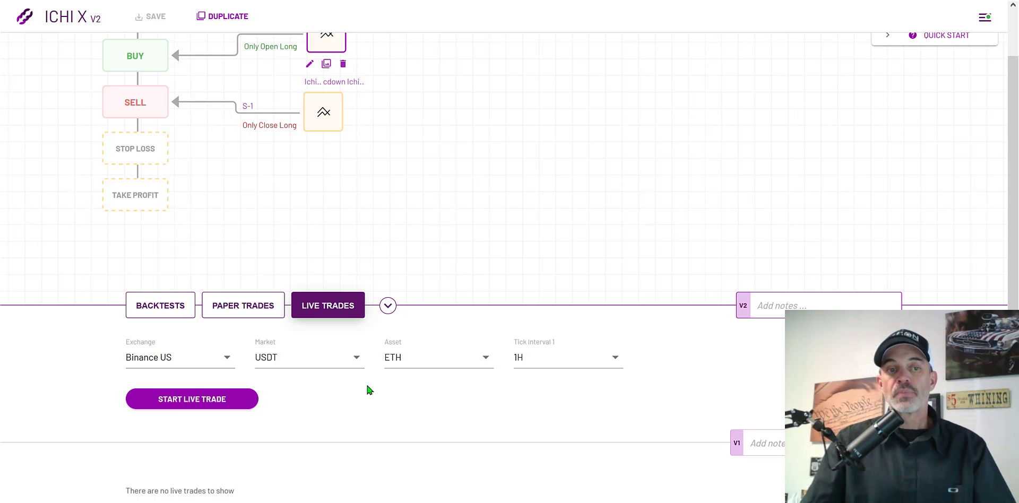
pyautogui.click(205, 405)
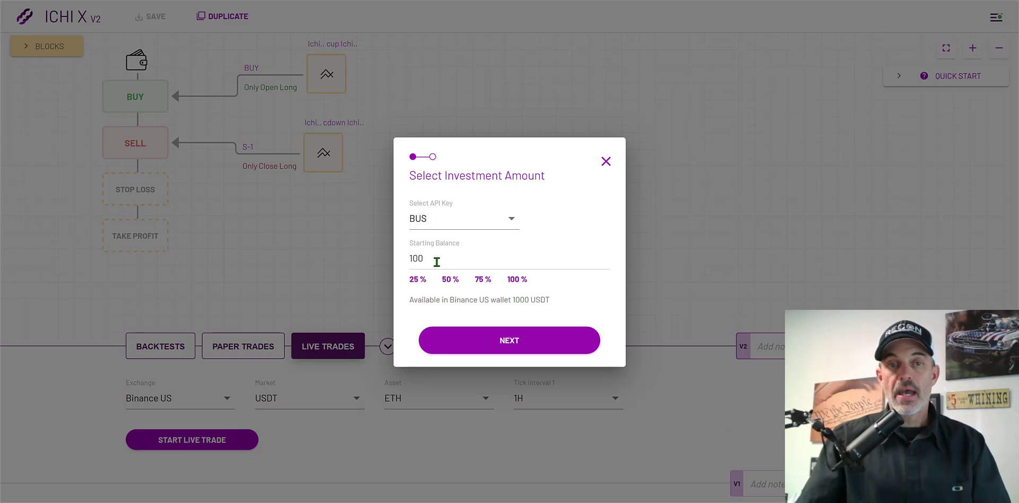
pyautogui.moveTo(437, 260); pyautogui.dragTo(384, 258)
pyautogui.write('500')
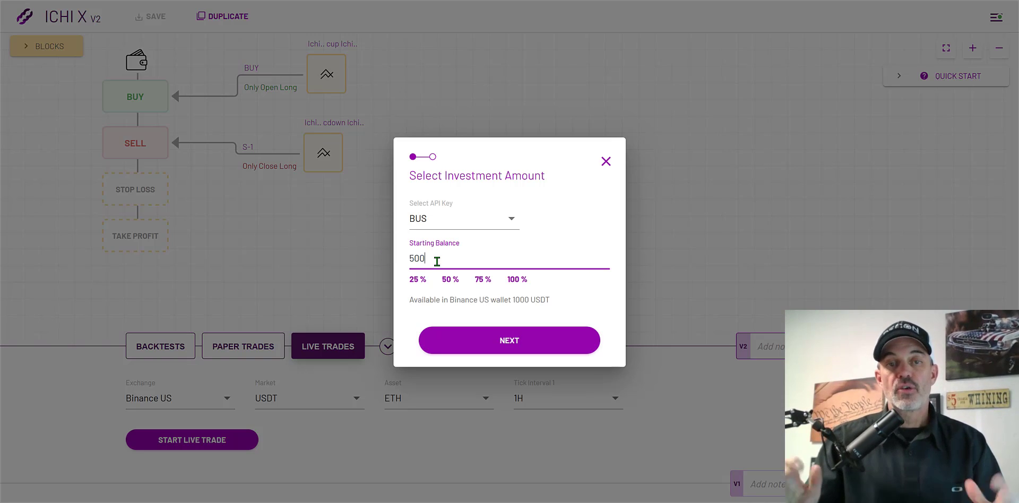
pyautogui.click(516, 342)
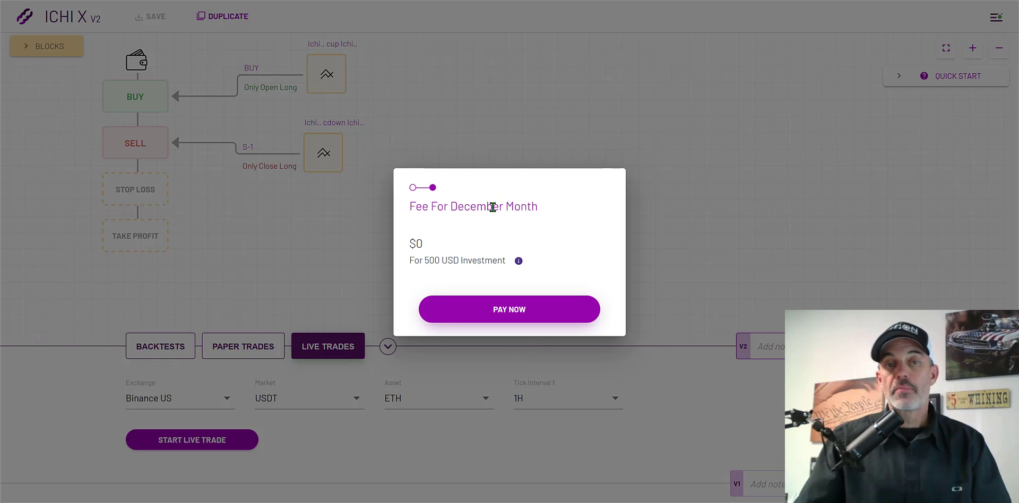
pyautogui.click(523, 313)
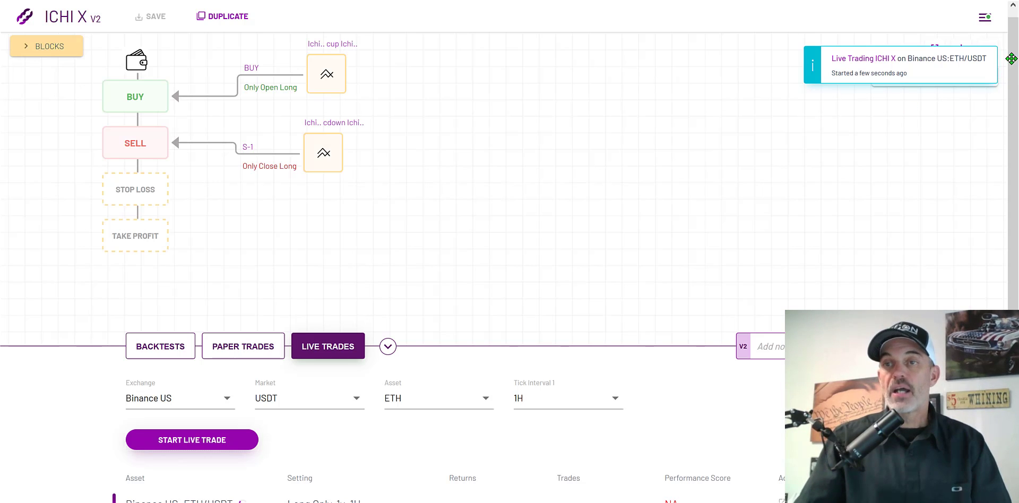
# Open the new Binance US ETH/USDT live trade's details page to check its 500 USDT investment and current value.
pyautogui.scroll(-1, 522, 313)
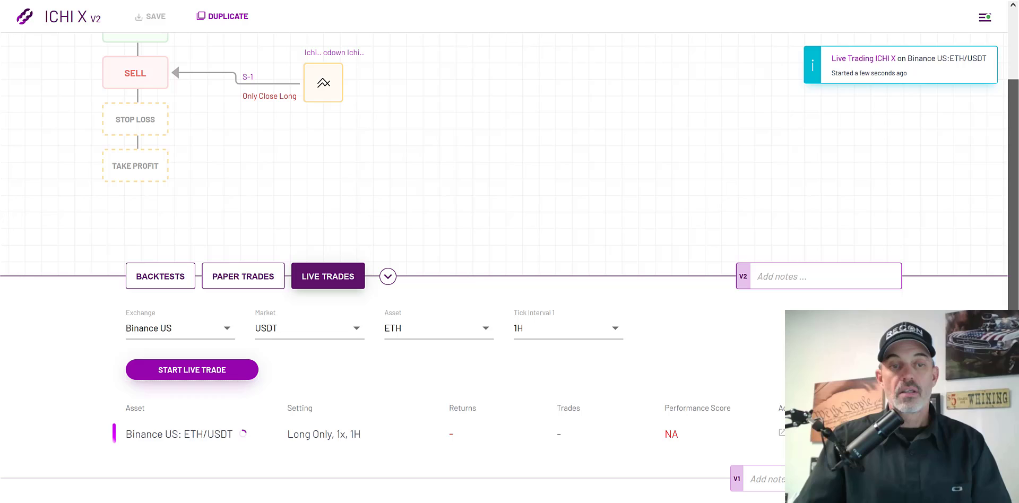
pyautogui.click(780, 433)
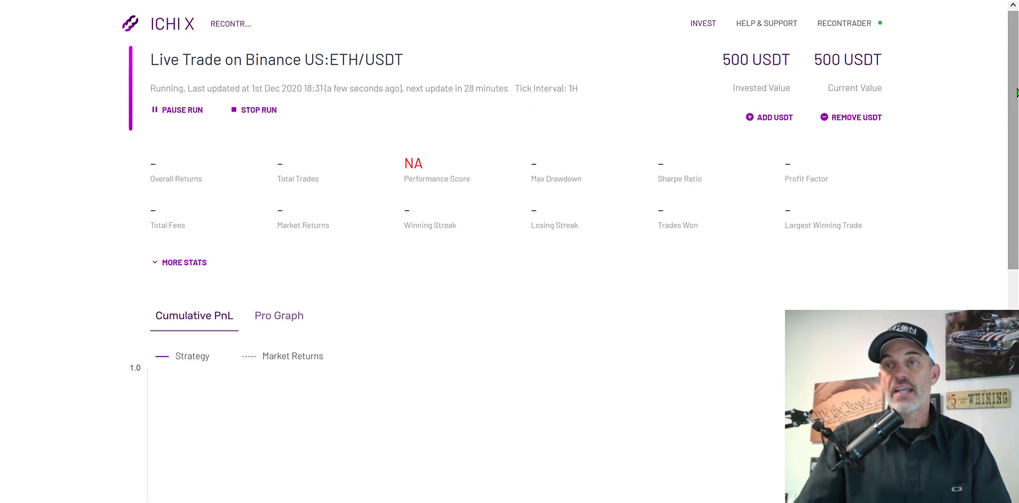
pyautogui.moveTo(1014, 88); pyautogui.dragTo(1013, 125)
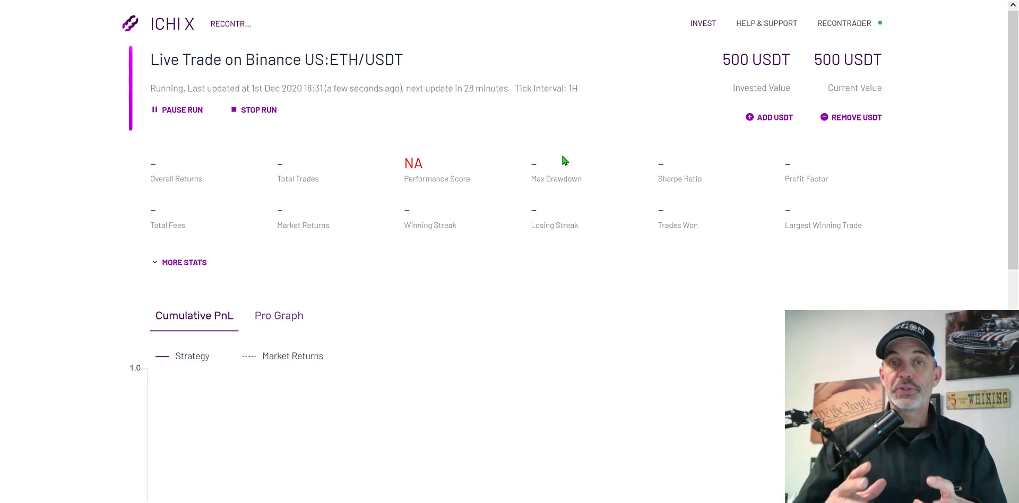